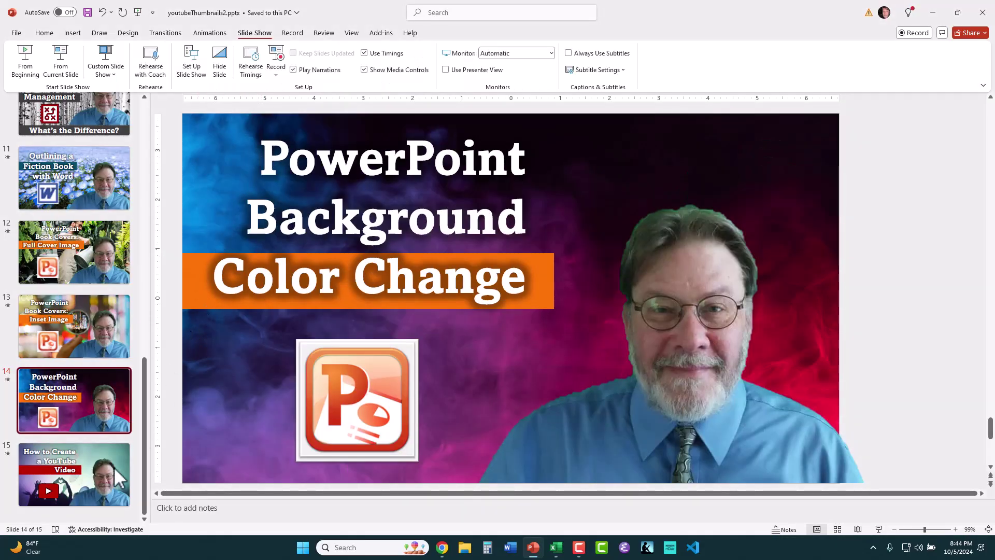
Insert a Blank-layout slide after the 'How to Create a YouTube Video' slide, as slide 16
click(102, 467)
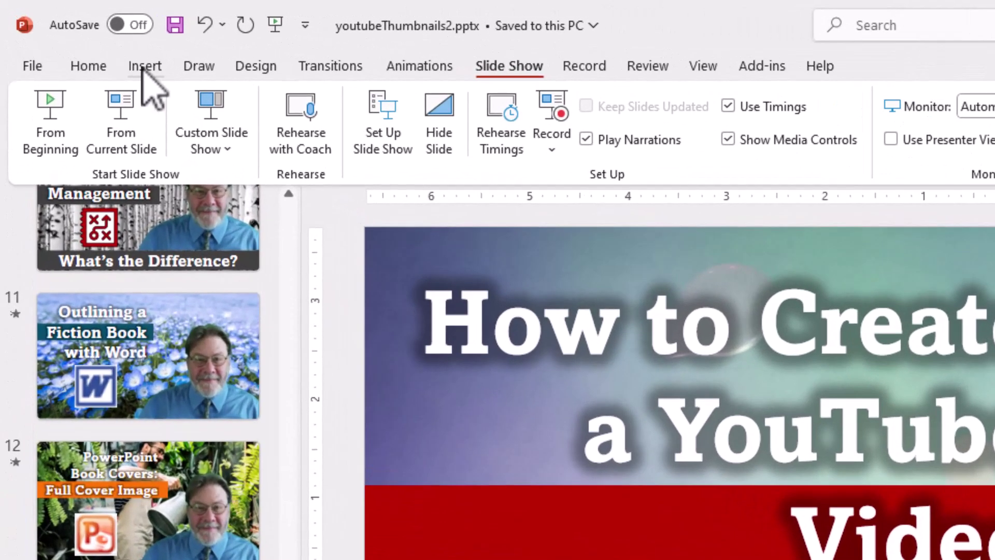
click(146, 66)
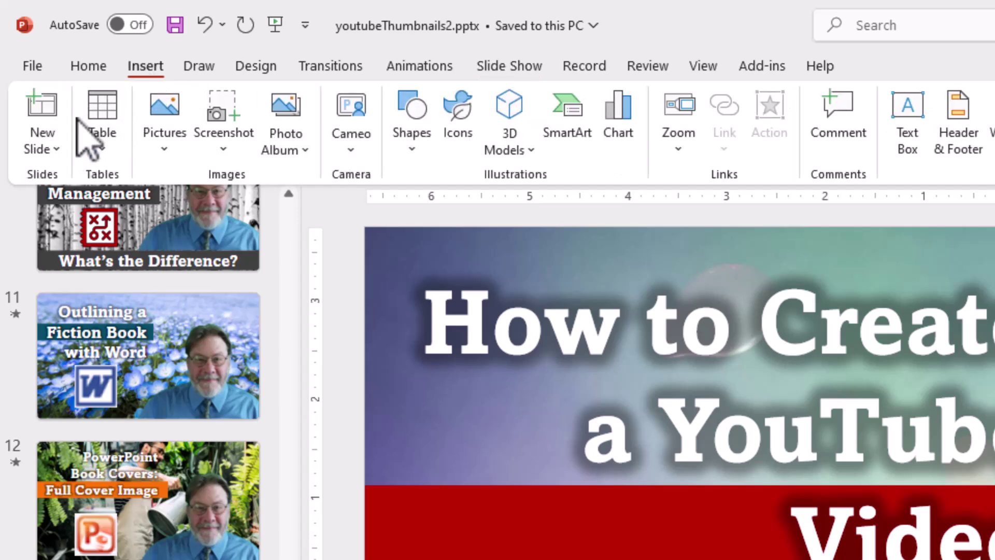
click(56, 141)
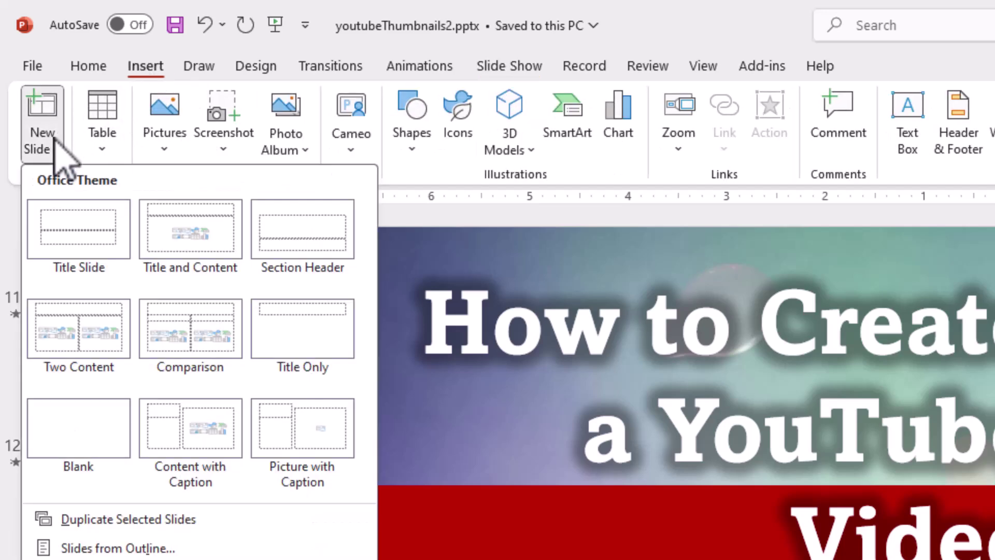
click(75, 433)
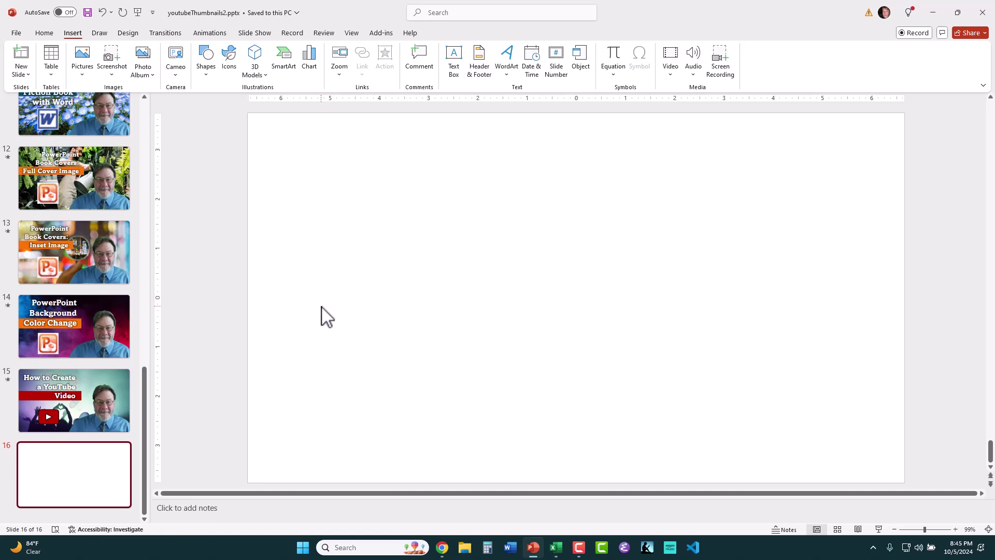
Open Format Background for the blank slide and show the Solid fill Color choices
right_click(302, 226)
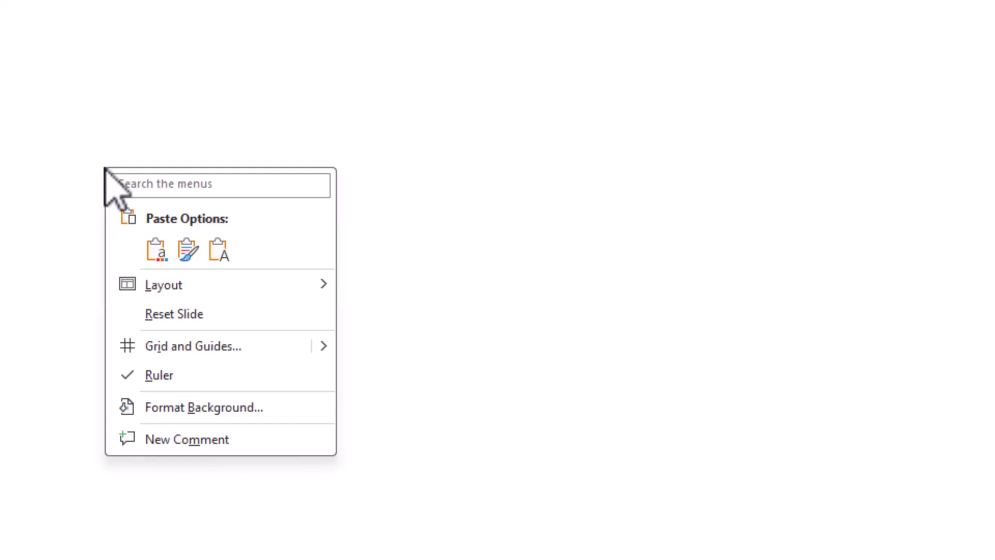
click(177, 401)
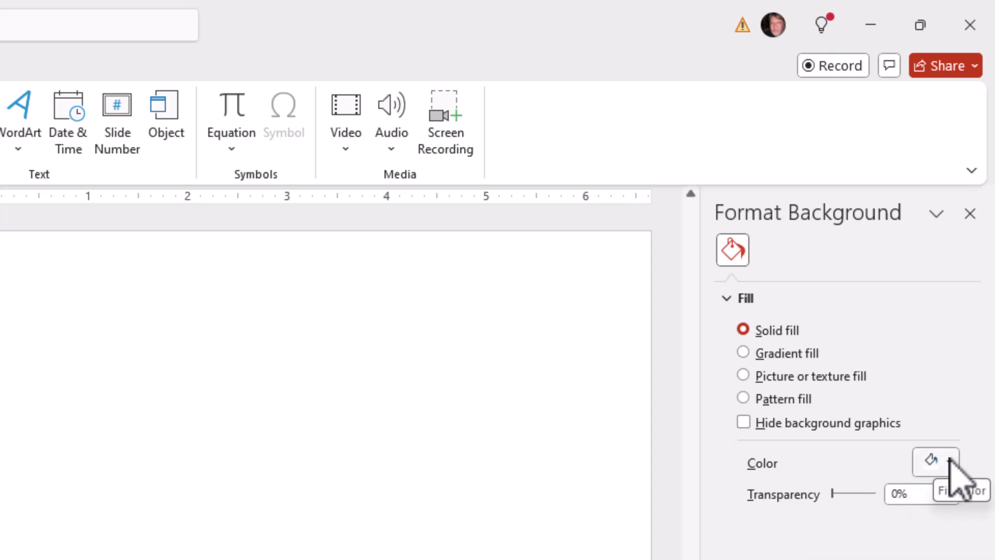
click(952, 460)
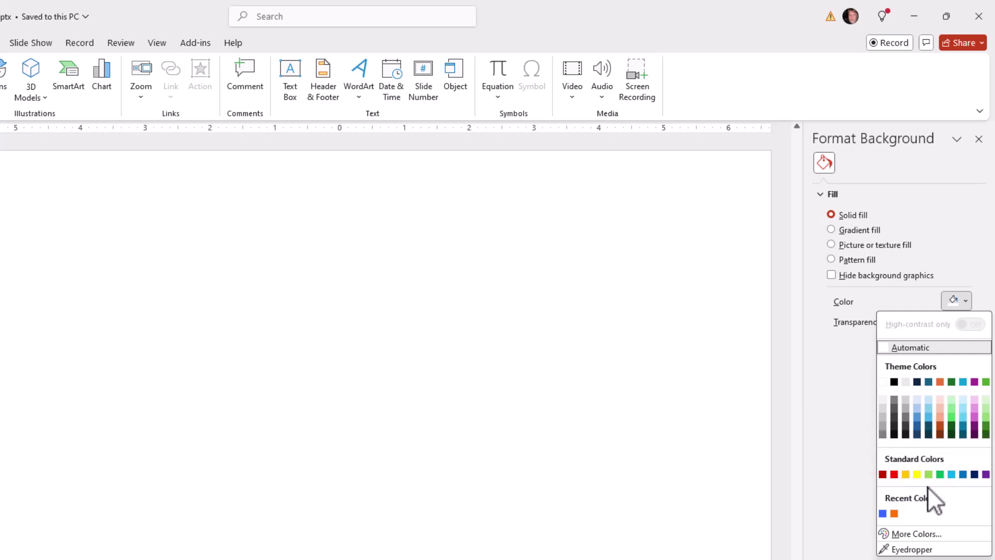
In More Colors, experiment with cyan and green hues on the Custom spectrum
click(892, 534)
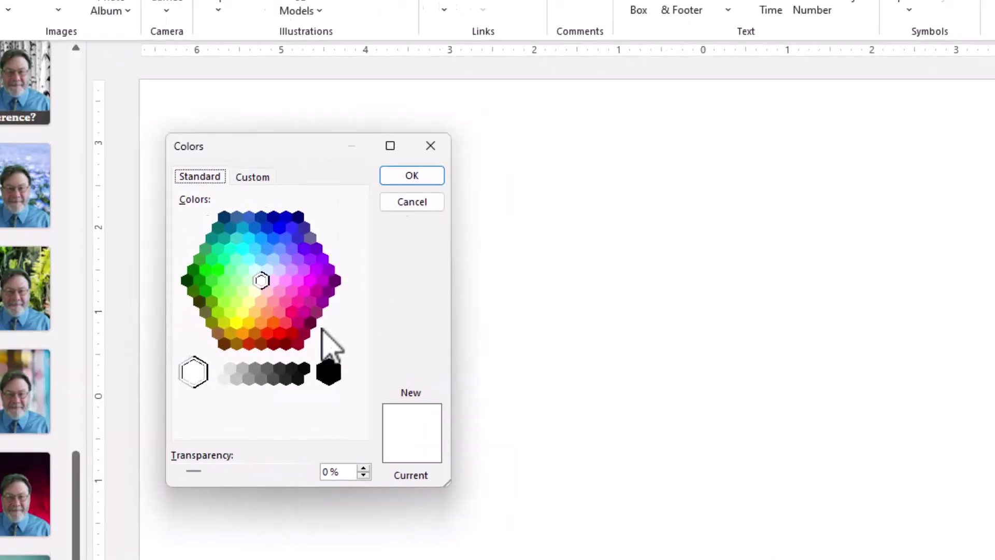
click(259, 177)
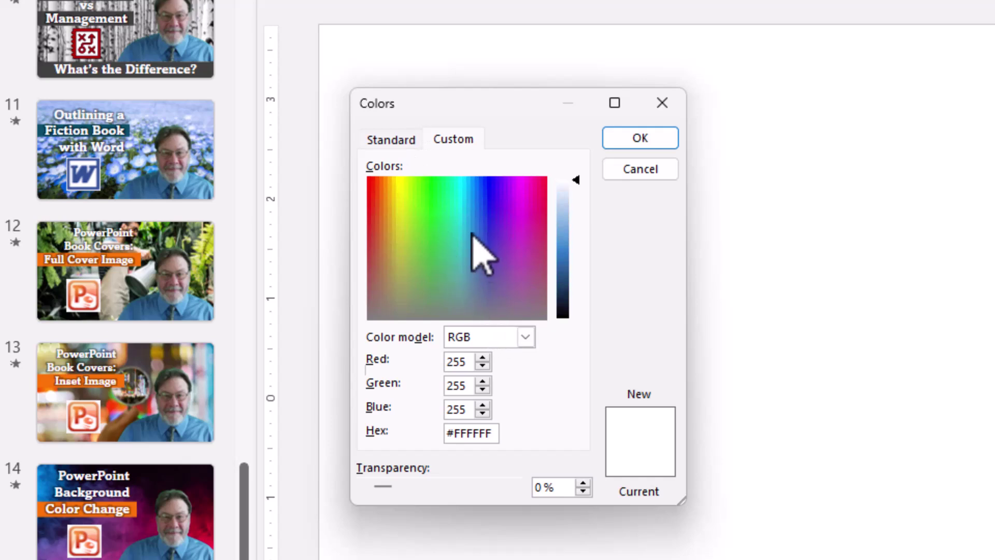
drag(471, 249, 446, 267)
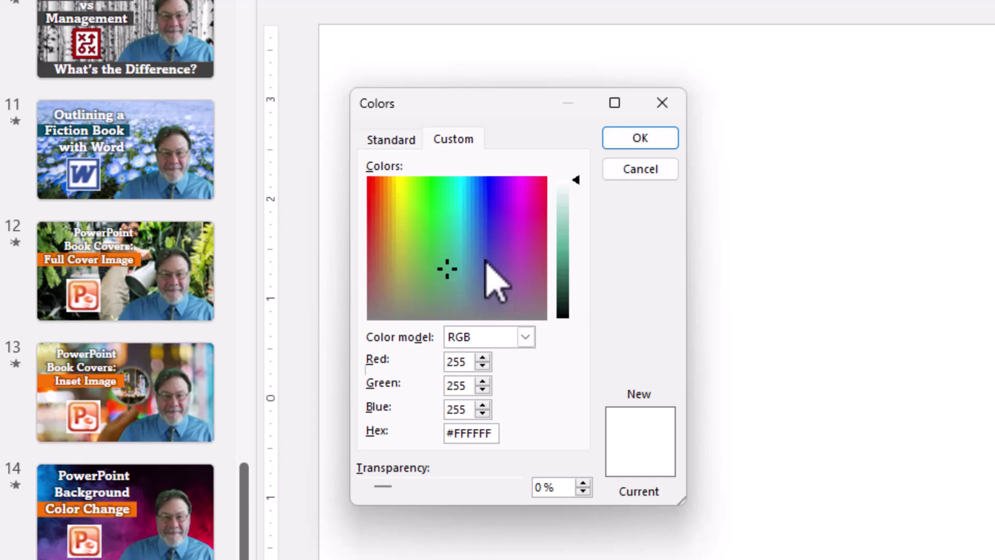
click(461, 227)
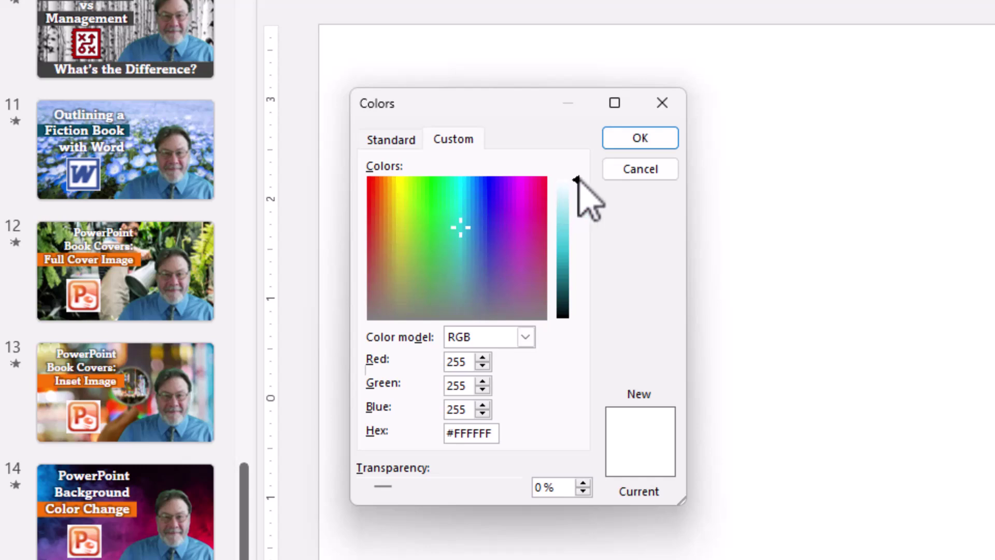
drag(574, 179, 548, 256)
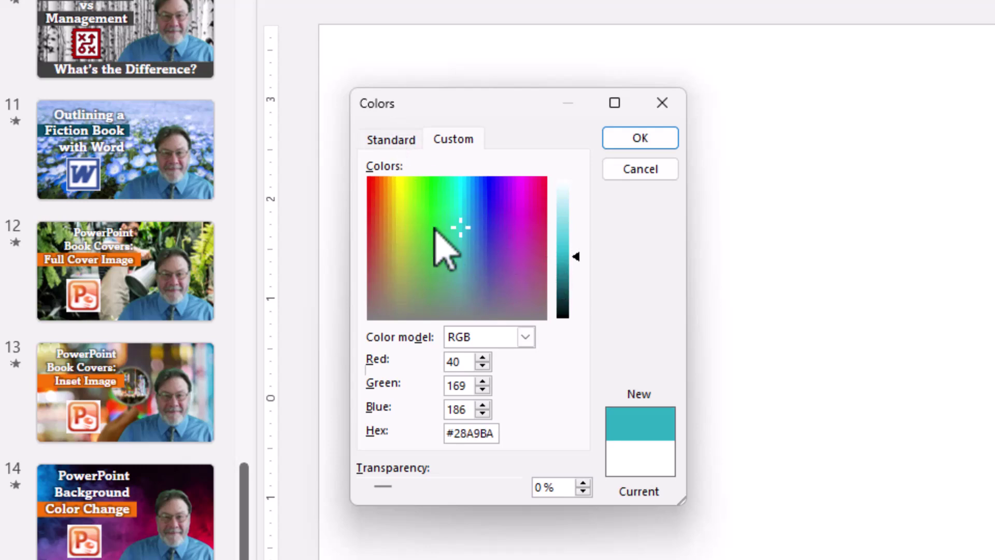
drag(461, 226, 439, 271)
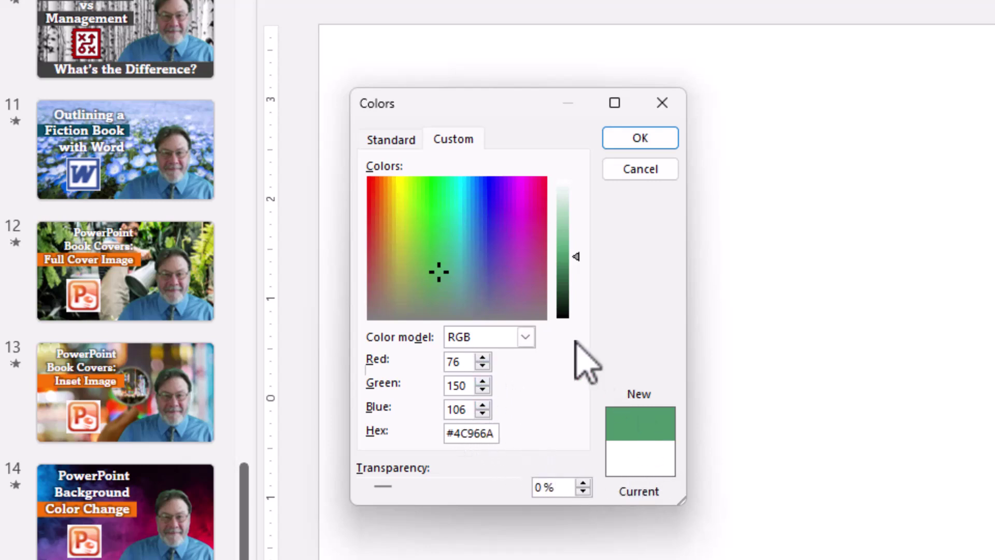
Choose a dark green from the Standard colours and apply it to the slide background
click(391, 138)
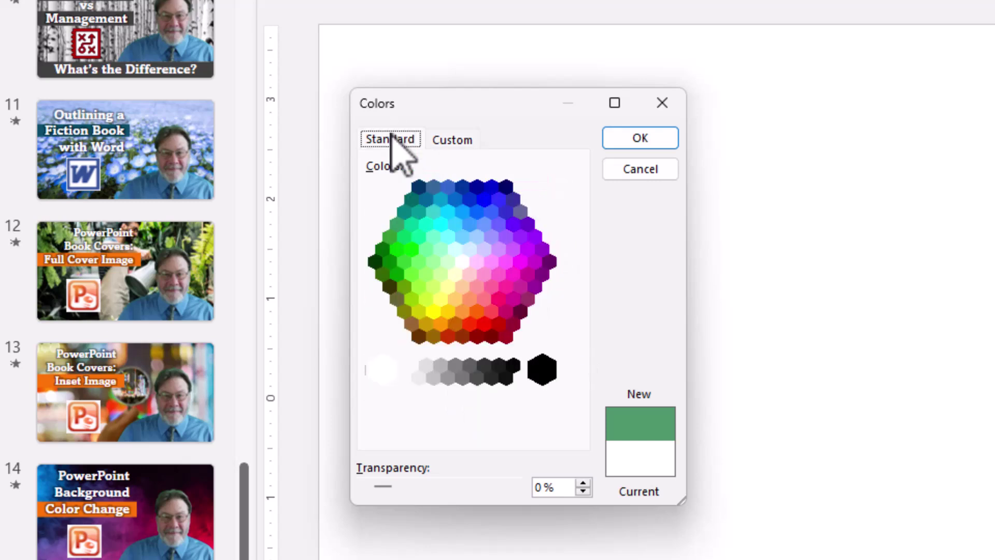
click(492, 262)
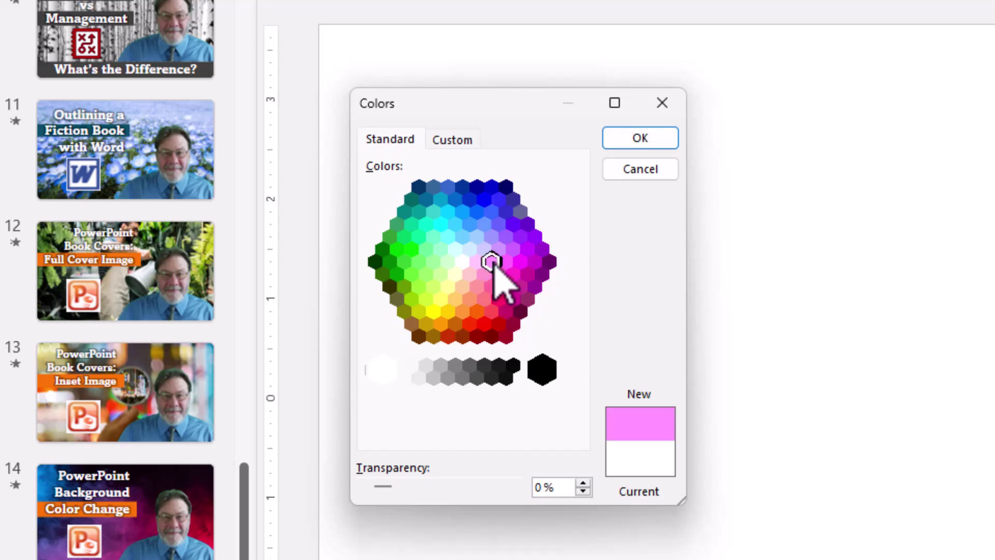
click(434, 262)
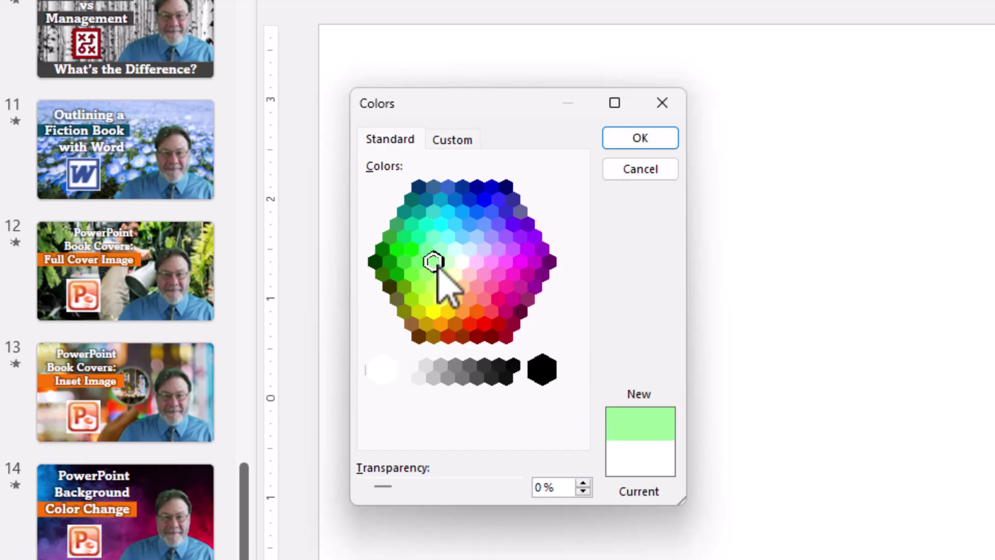
click(405, 262)
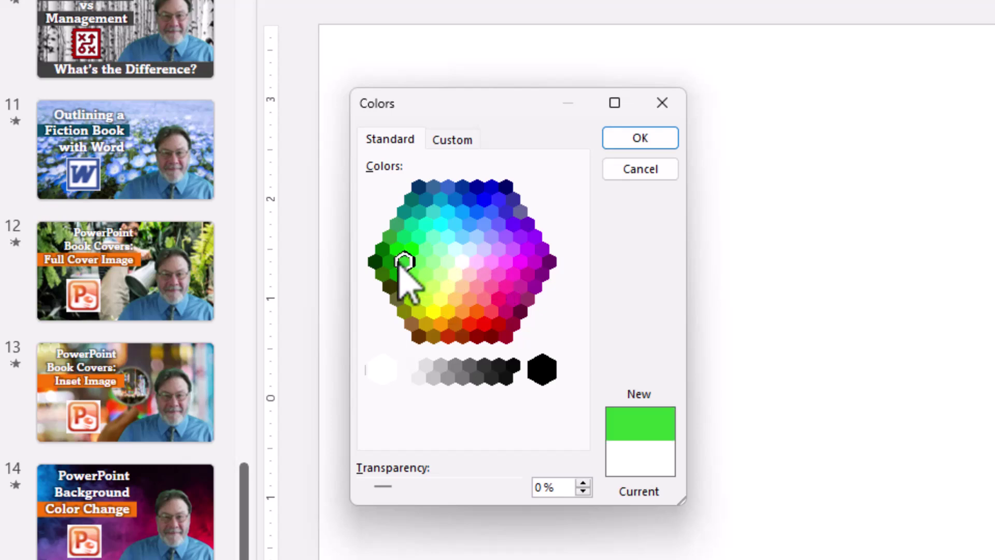
click(382, 249)
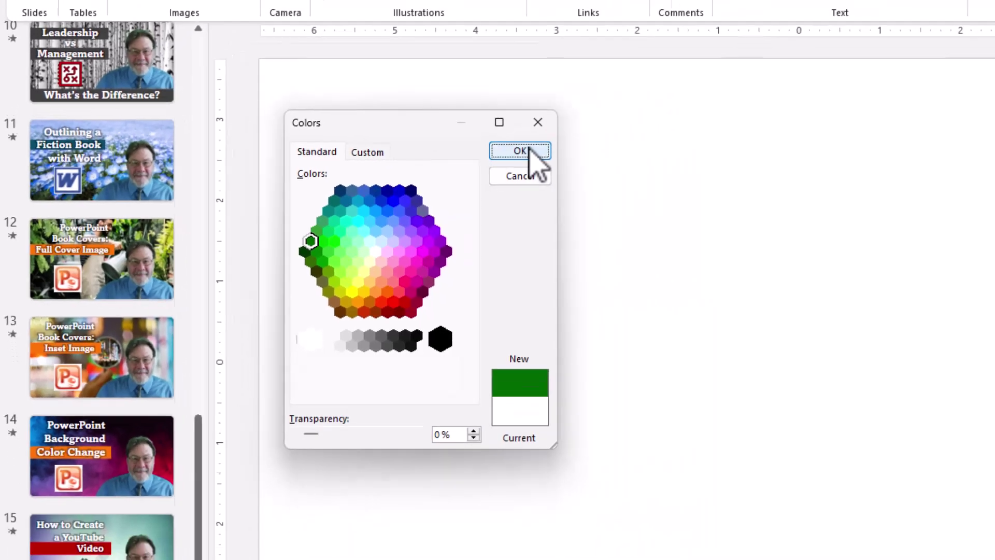
click(648, 137)
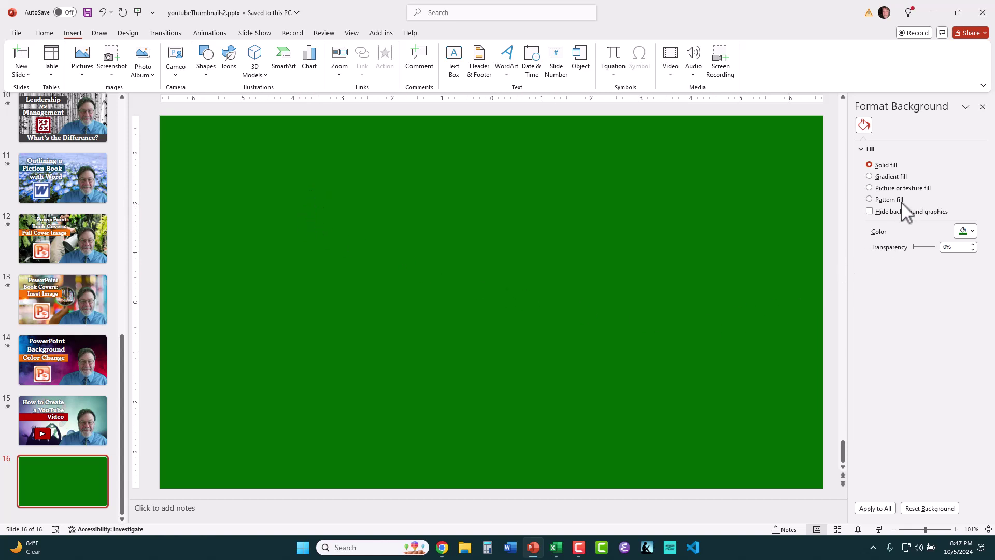
Raise the green background's transparency to 71% in More Colors
click(972, 231)
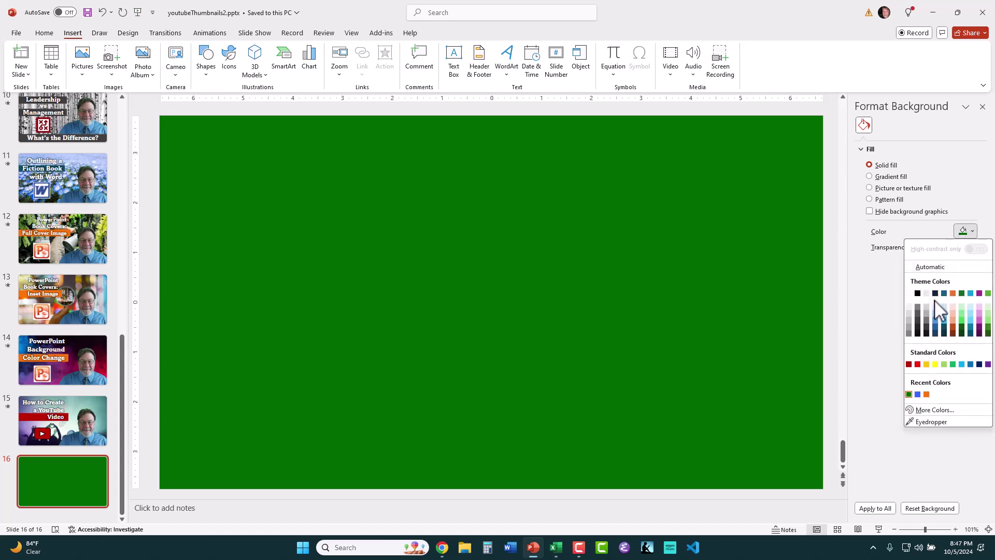
click(922, 410)
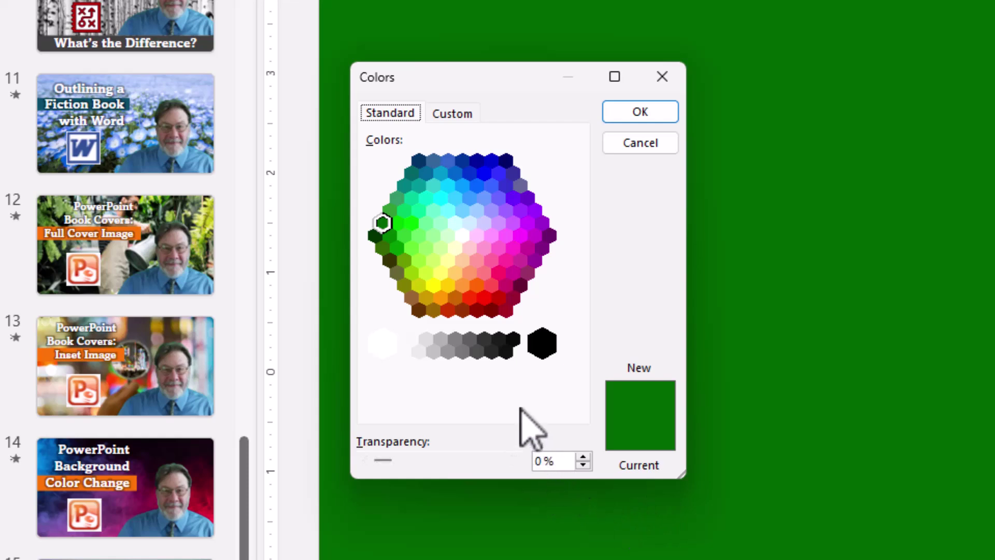
click(583, 459)
drag(583, 460, 583, 460)
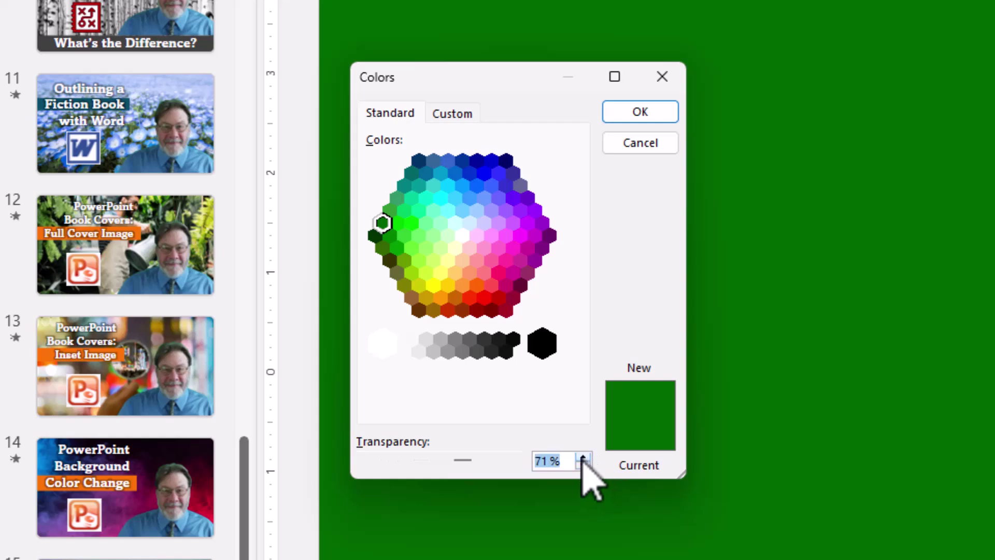
click(633, 111)
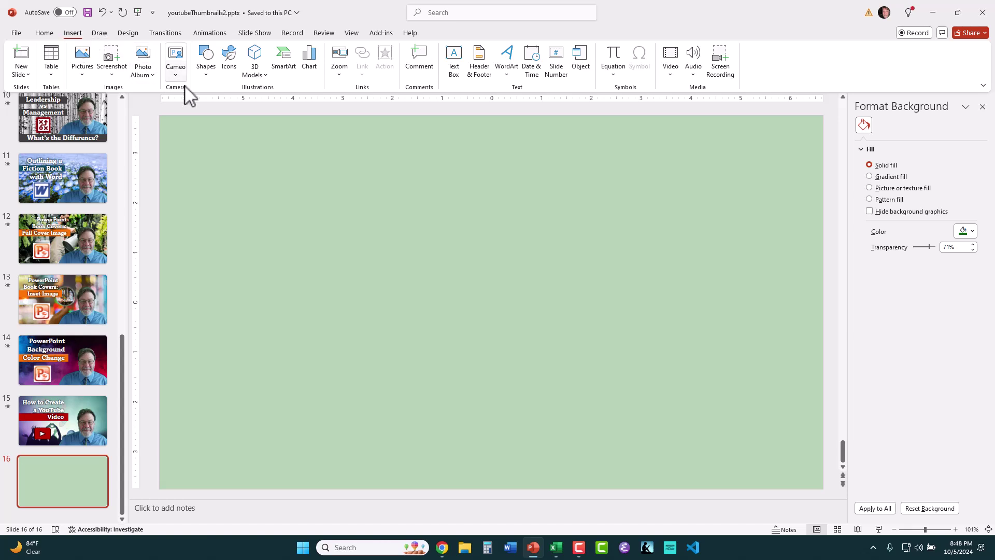
Draw a rectangle as a square left of centre and fill it with an eyedropper-sampled dark teal
click(206, 67)
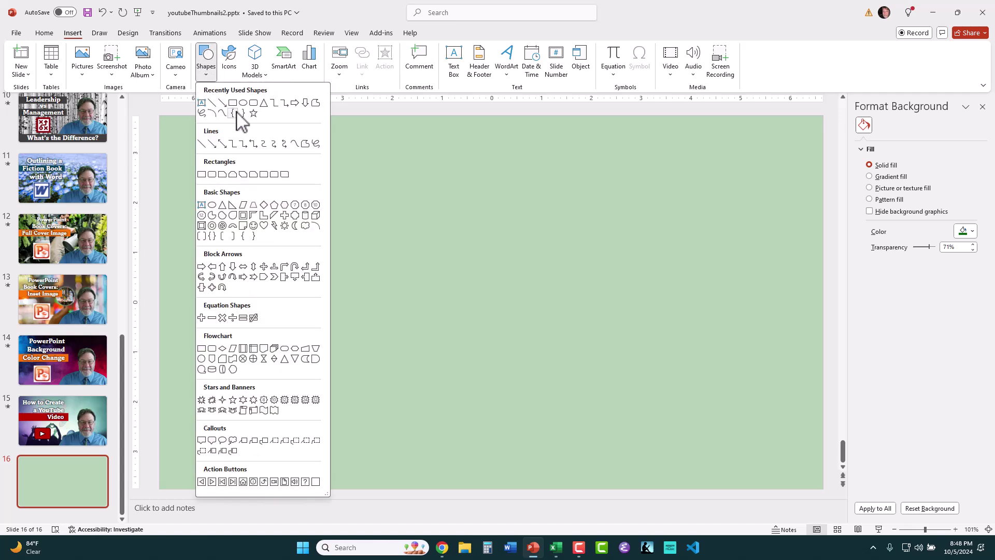
click(233, 103)
drag(420, 223, 512, 302)
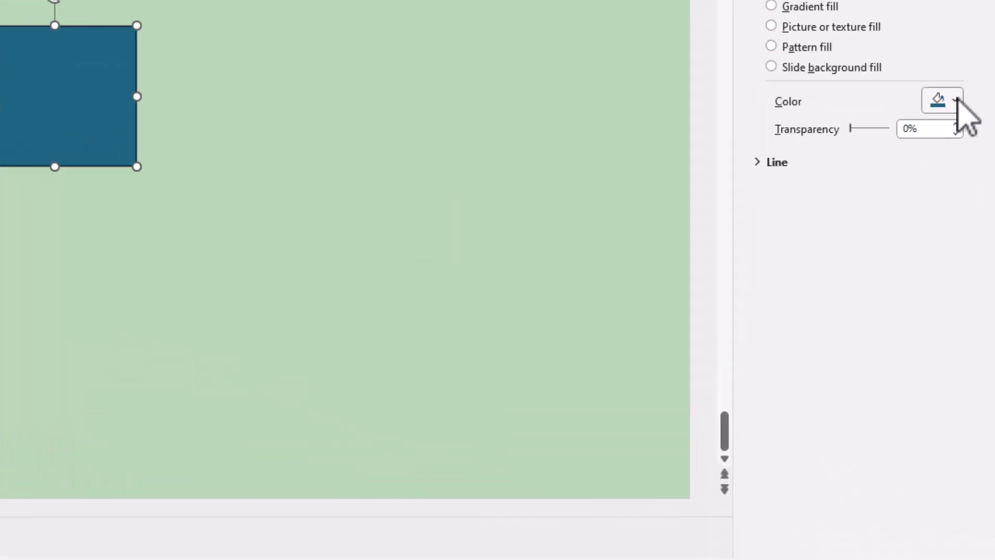
click(957, 100)
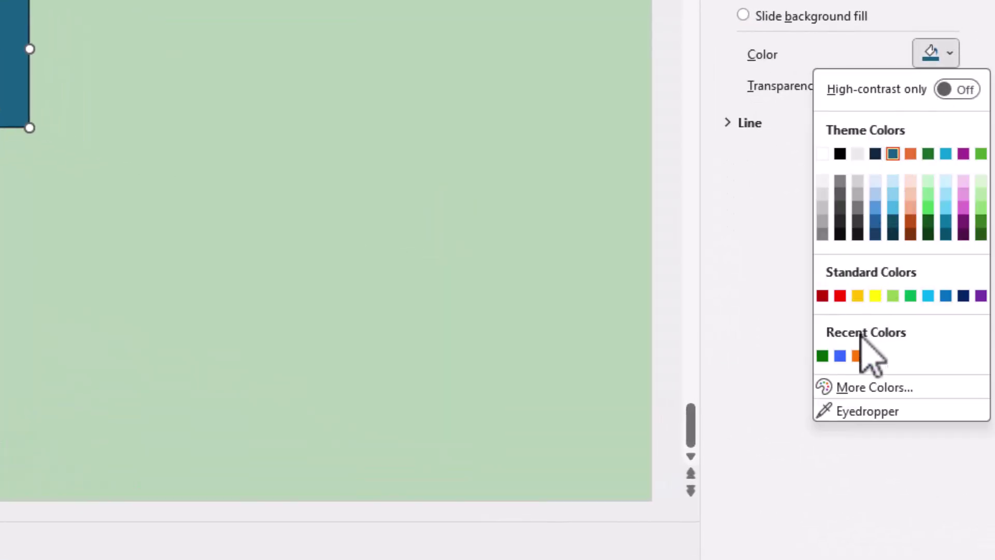
click(847, 411)
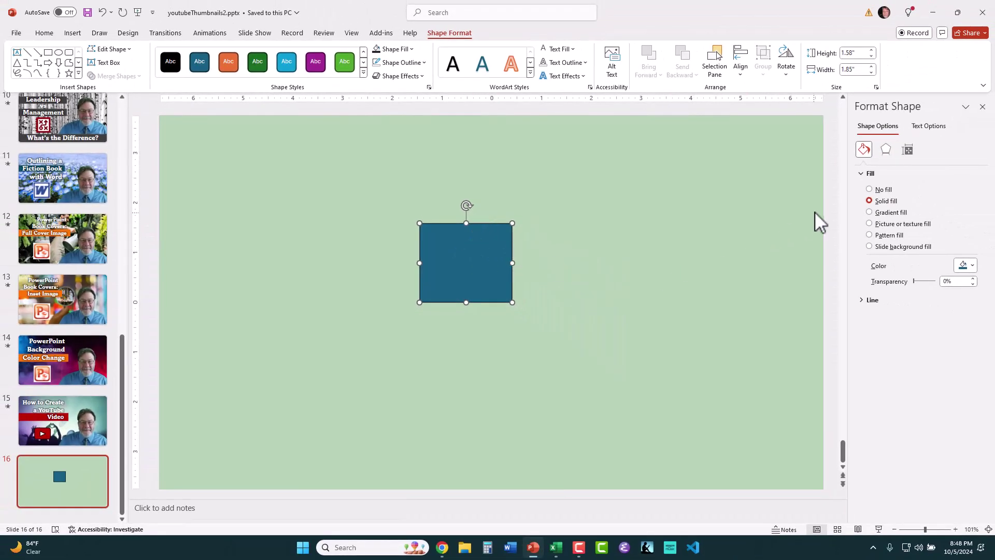
Set the slide background's solid fill to the square's dark teal using the eyedropper
right_click(612, 231)
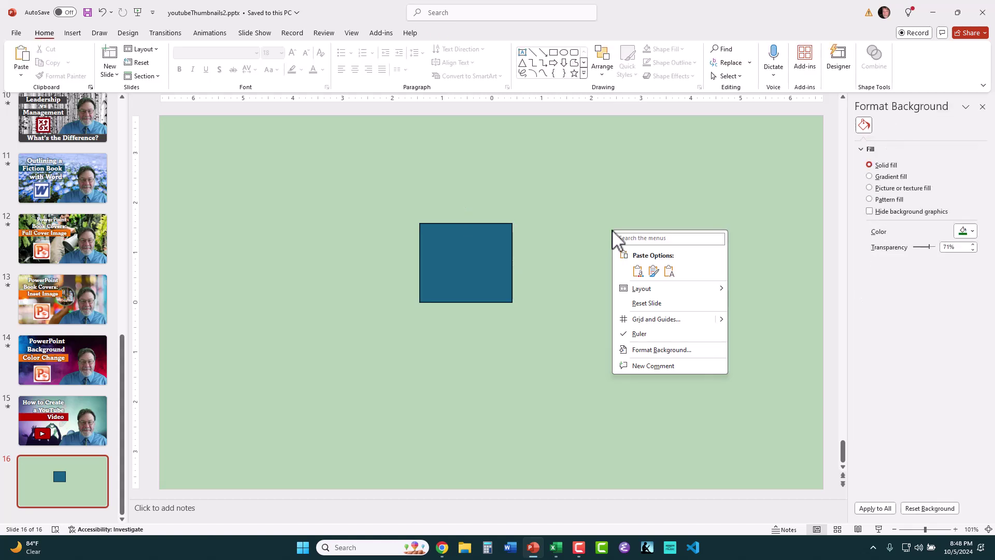
click(666, 348)
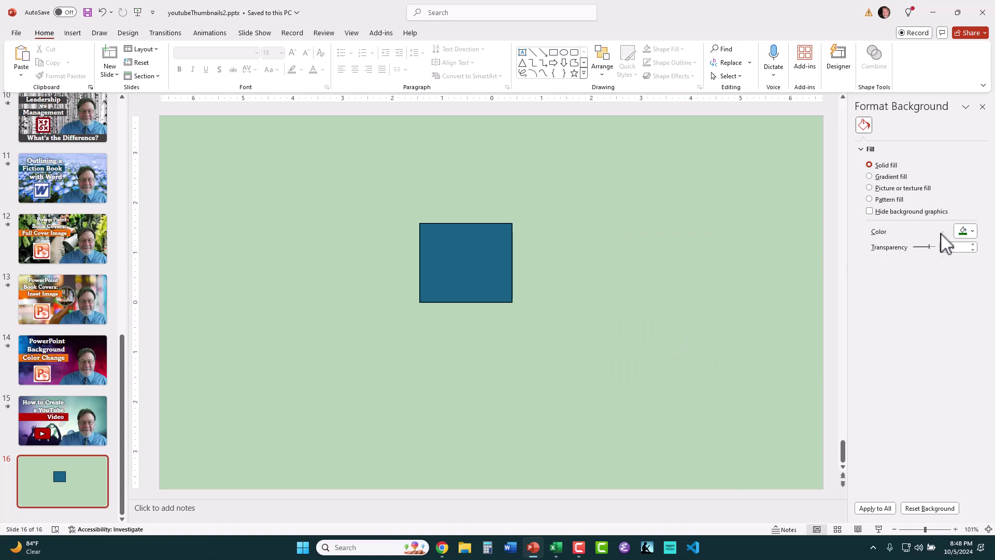
click(972, 232)
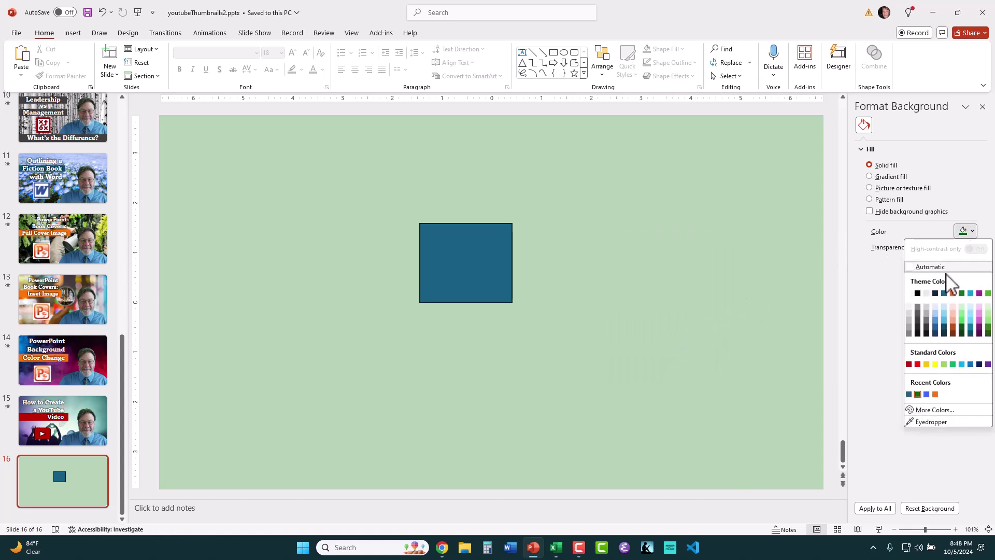
click(928, 423)
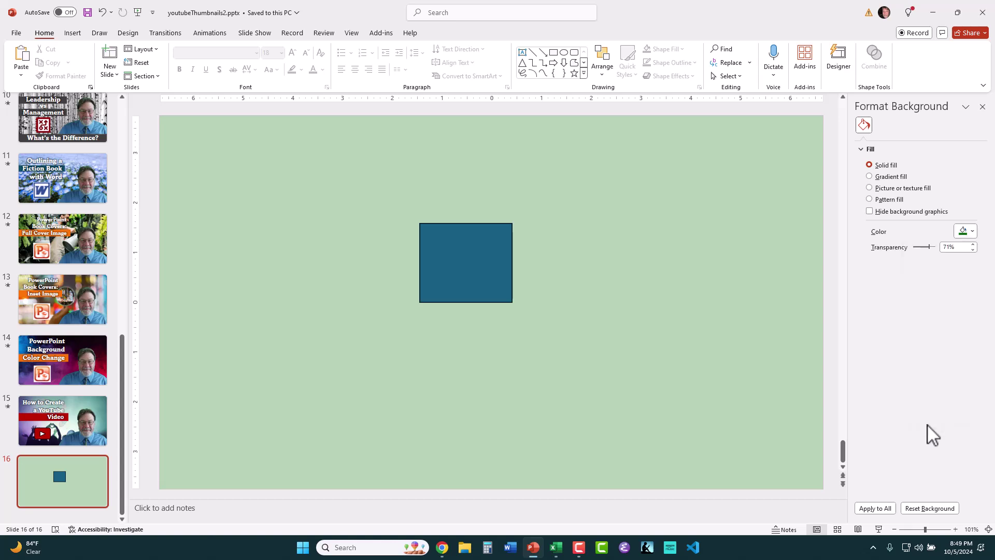
click(480, 241)
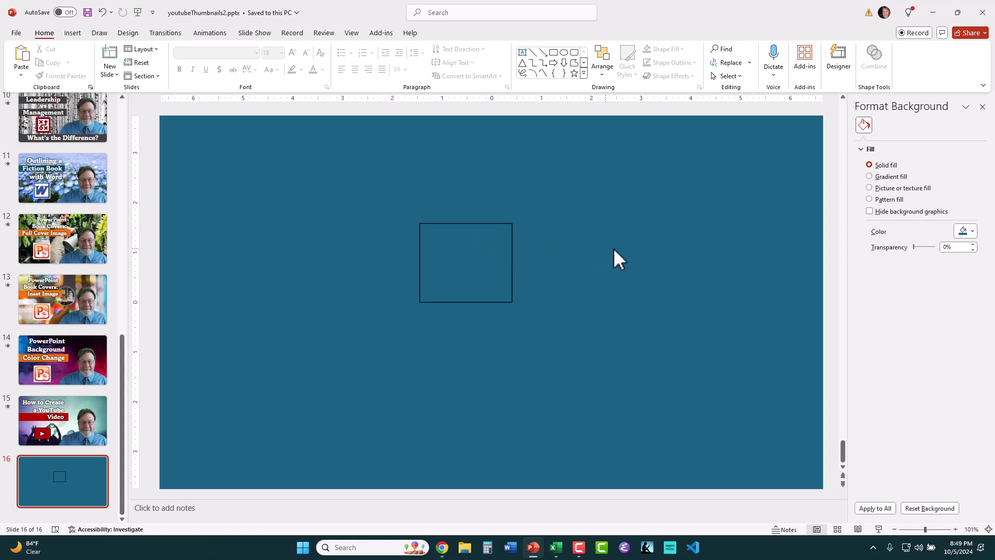
Switch the background to Gradient fill, trying Radial type and dark blue preset gradients
click(870, 177)
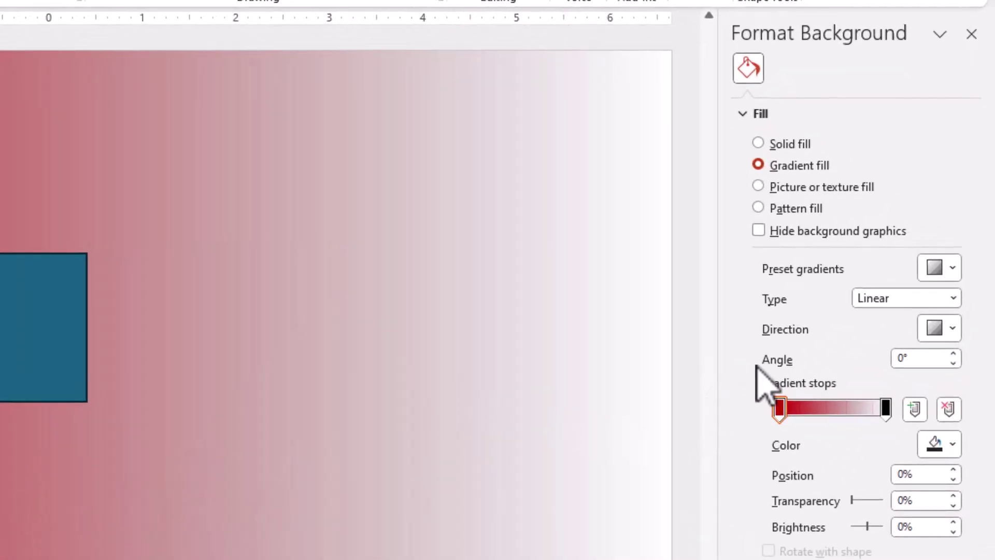
click(953, 299)
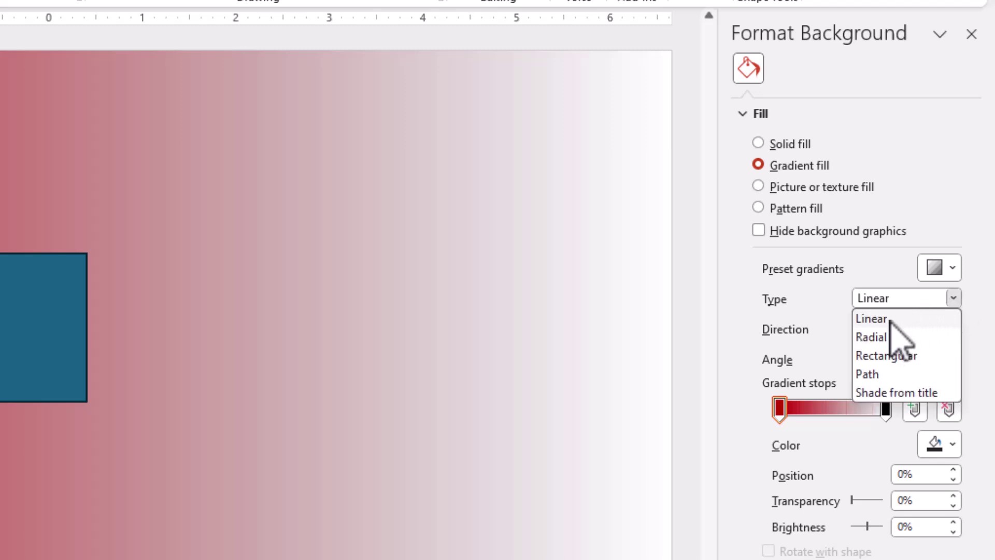
click(876, 338)
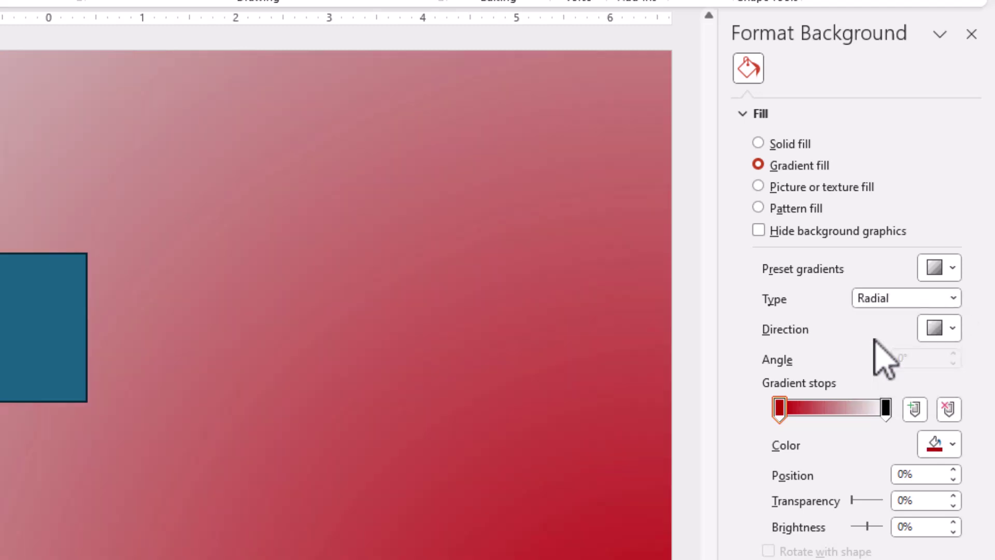
click(952, 268)
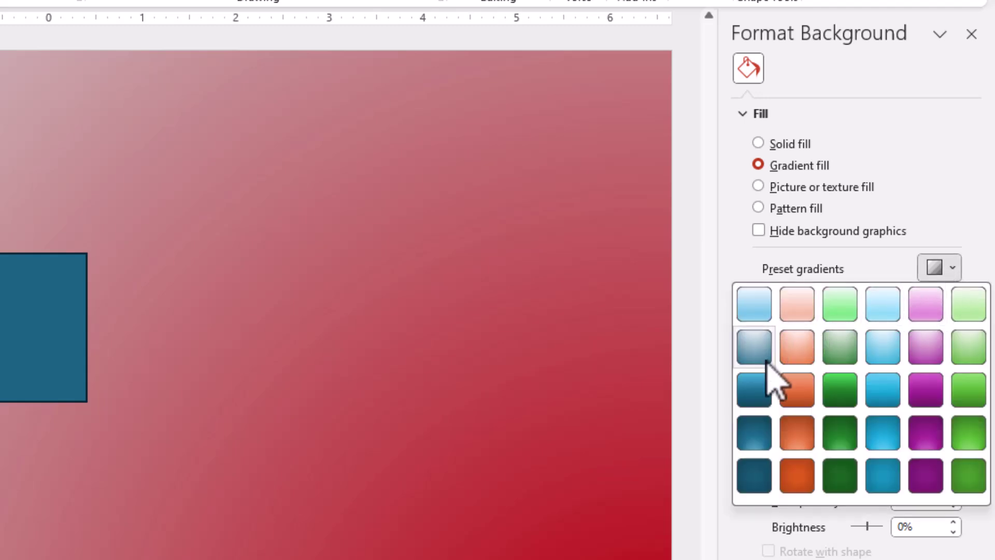
click(755, 384)
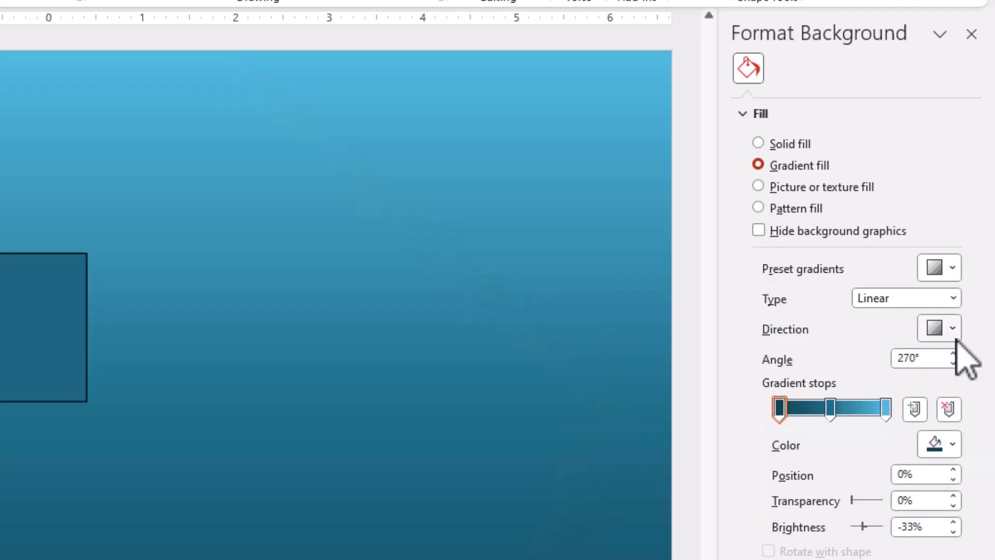
click(952, 268)
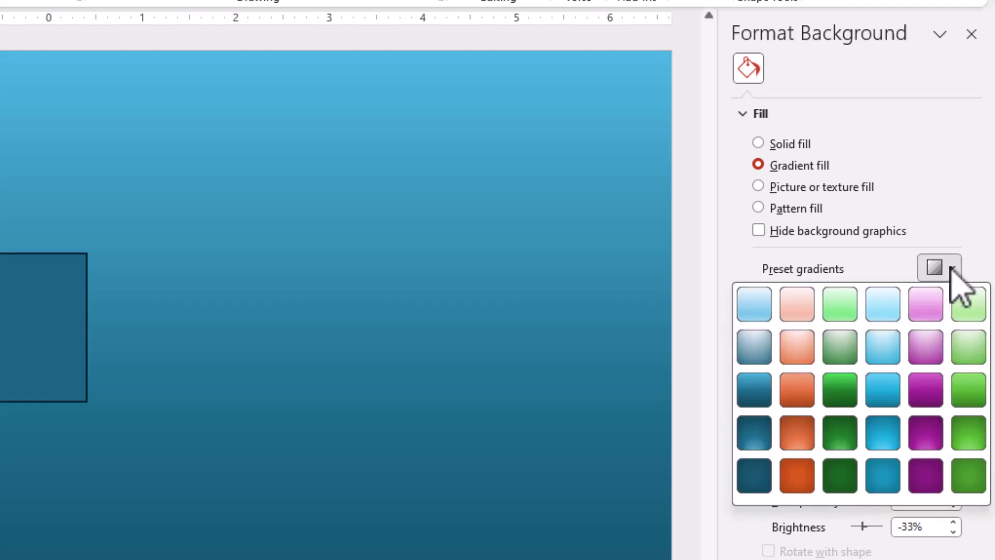
click(758, 431)
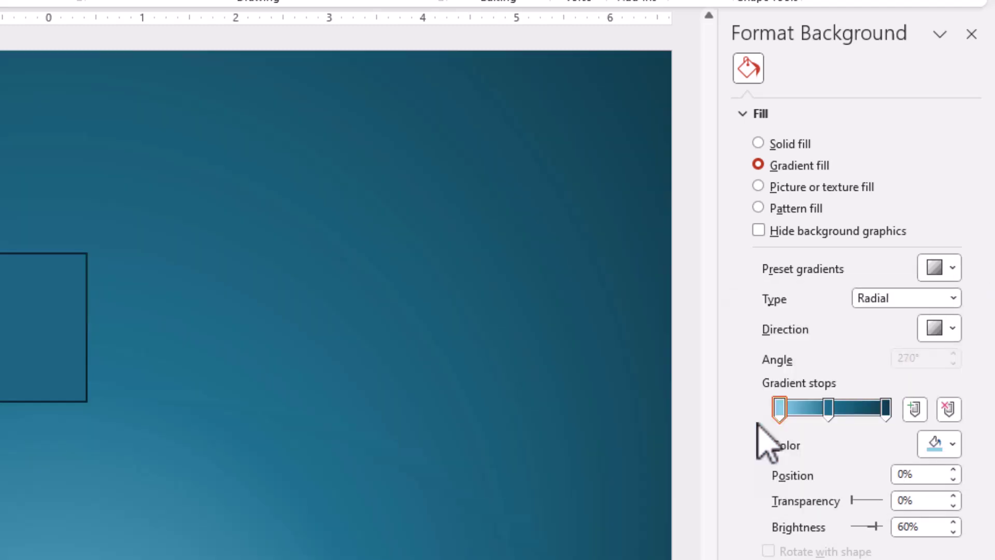
Set the gradient to radiate From Center, then change the type back to Linear at 45°
click(950, 330)
click(882, 363)
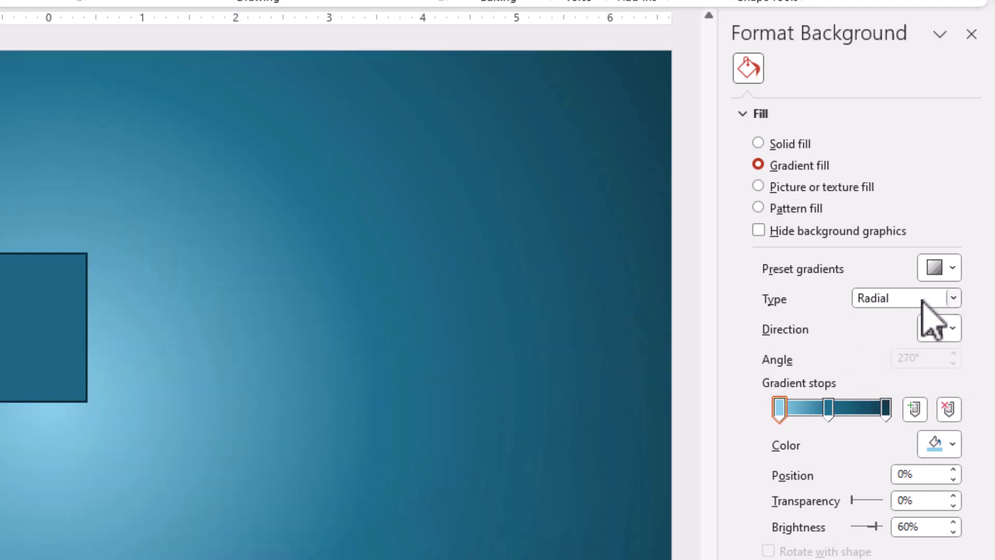
click(954, 299)
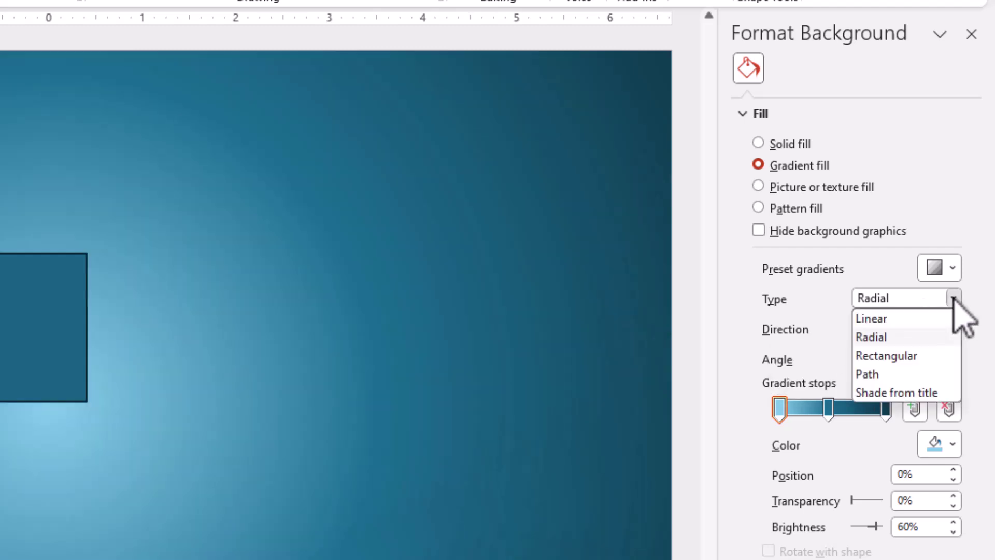
click(902, 319)
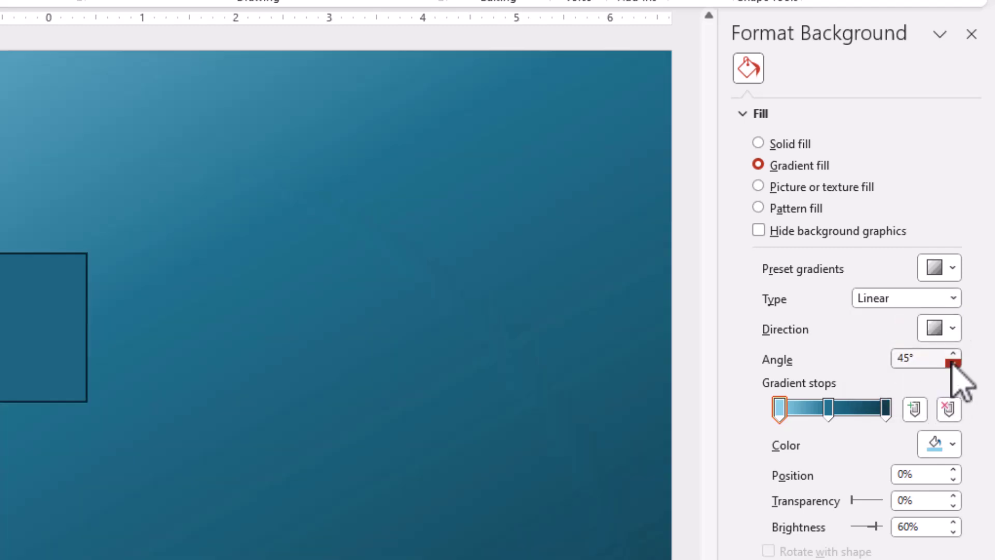
click(952, 328)
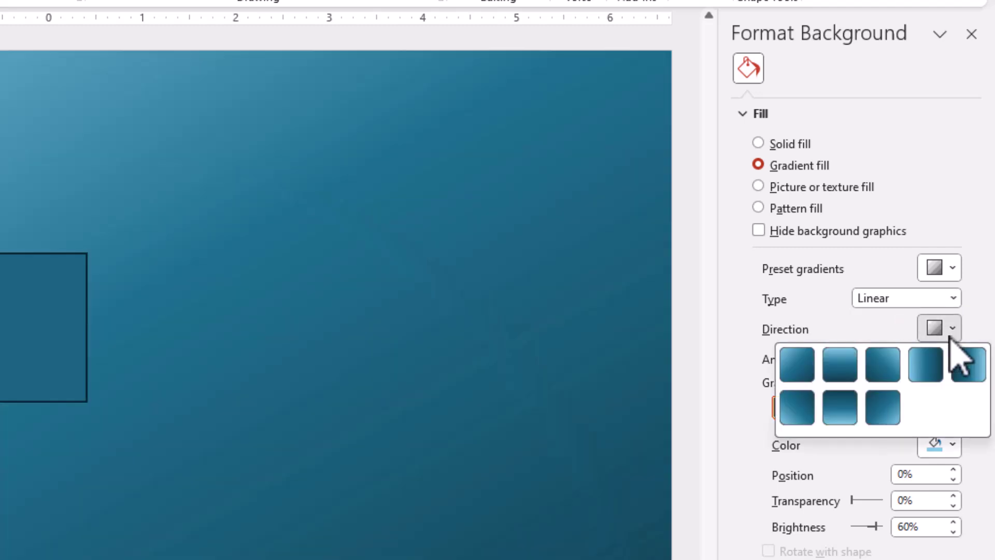
Make the first gradient stop pink-purple
click(744, 322)
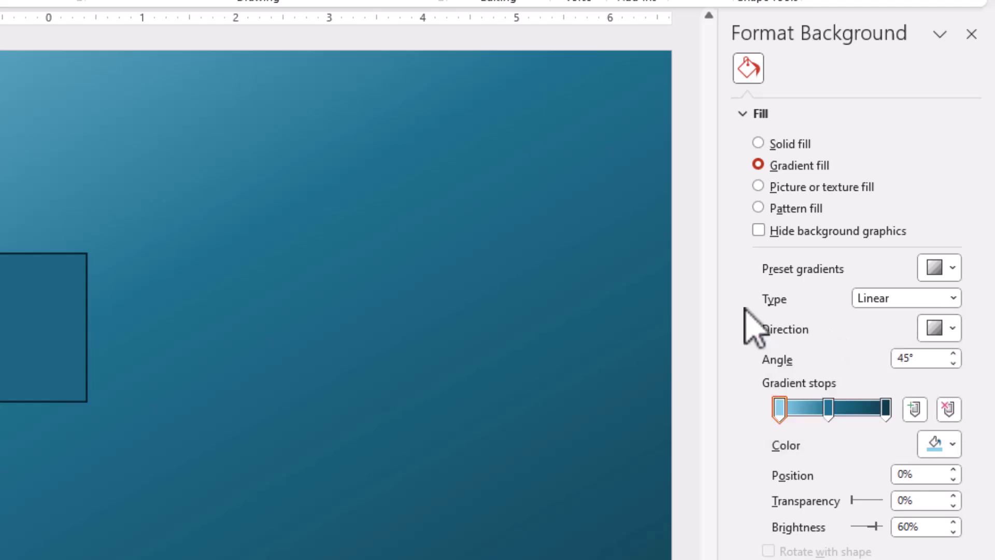
click(779, 409)
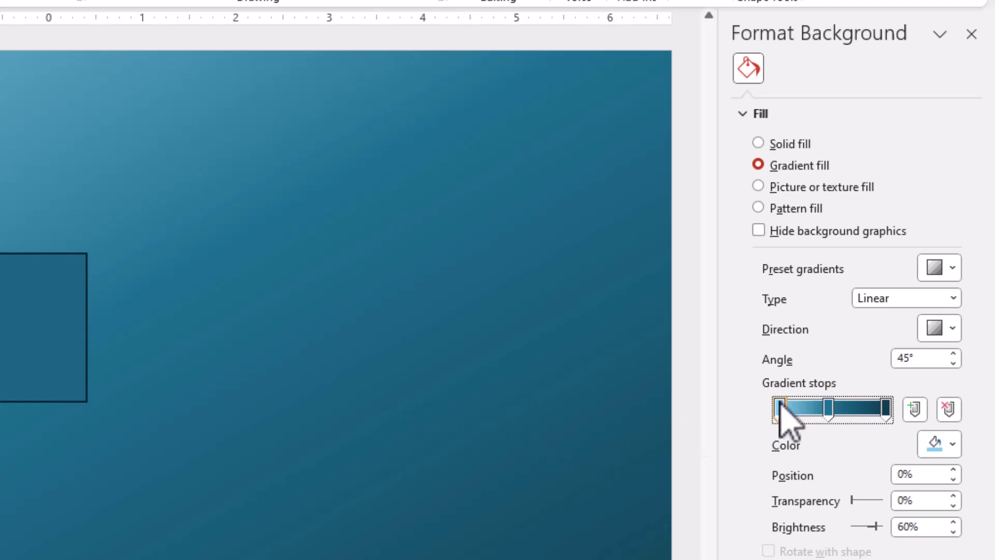
click(952, 444)
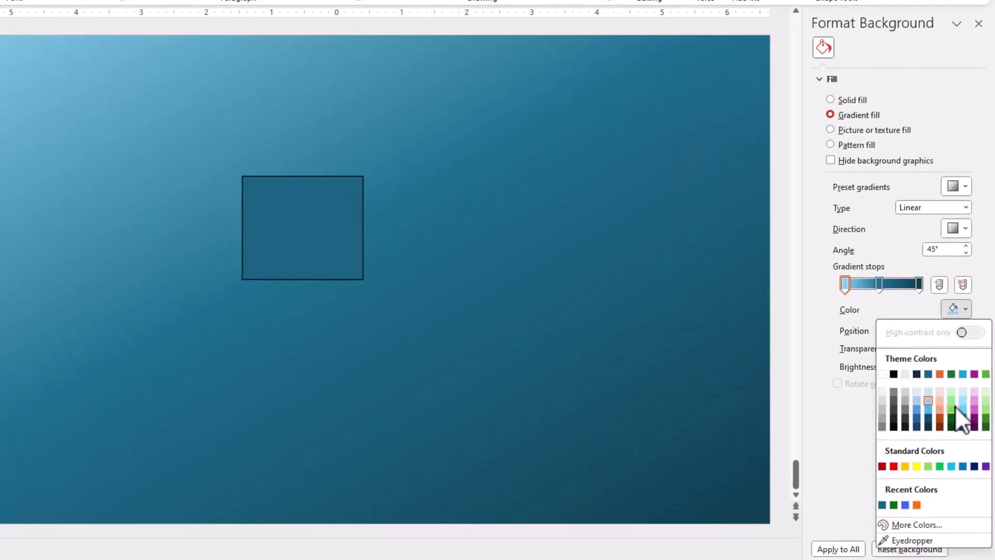
click(972, 406)
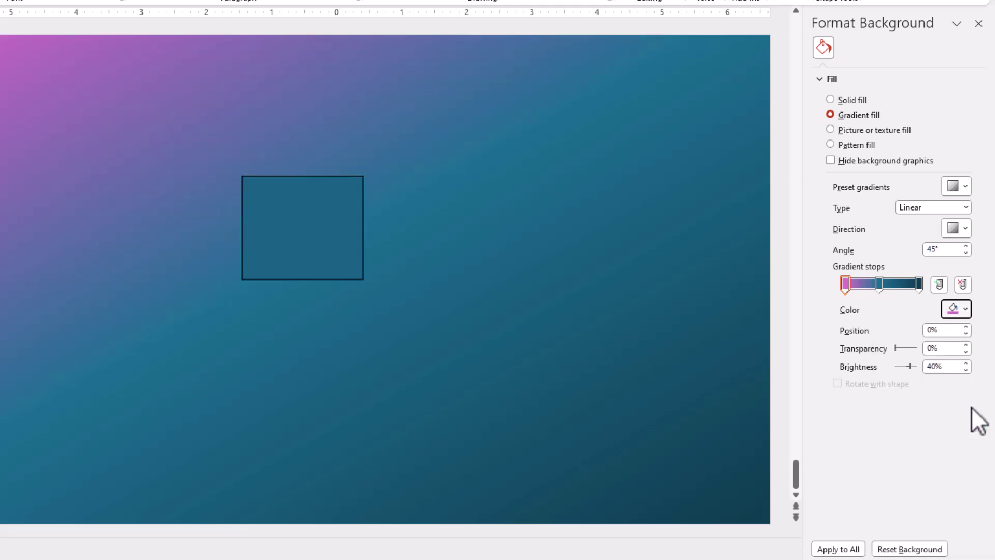
Remove the middle gradient stops so only two colour stops remain
click(879, 283)
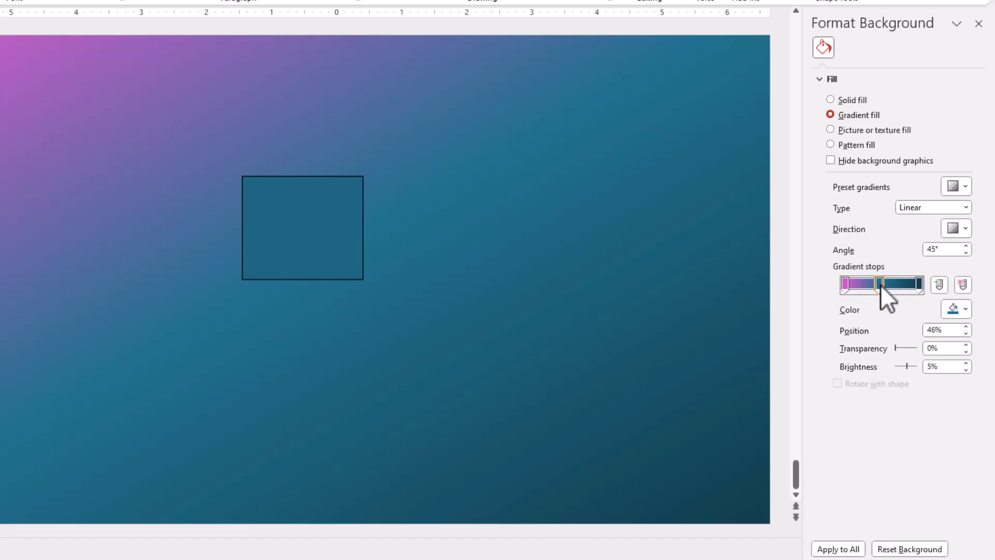
mouse_move(877, 286)
mouse_down()
mouse_move(863, 293)
mouse_move(900, 280)
mouse_move(878, 288)
mouse_up()
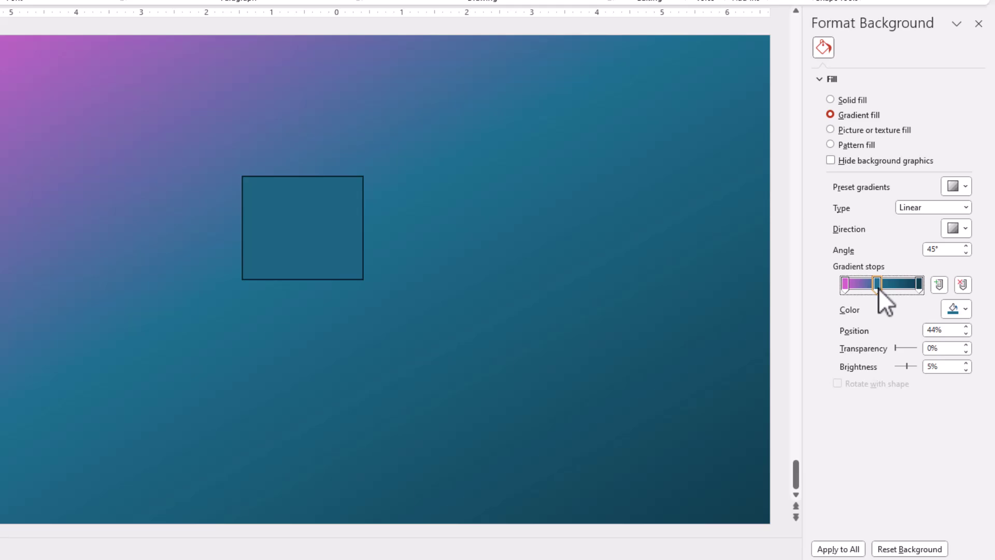
click(962, 285)
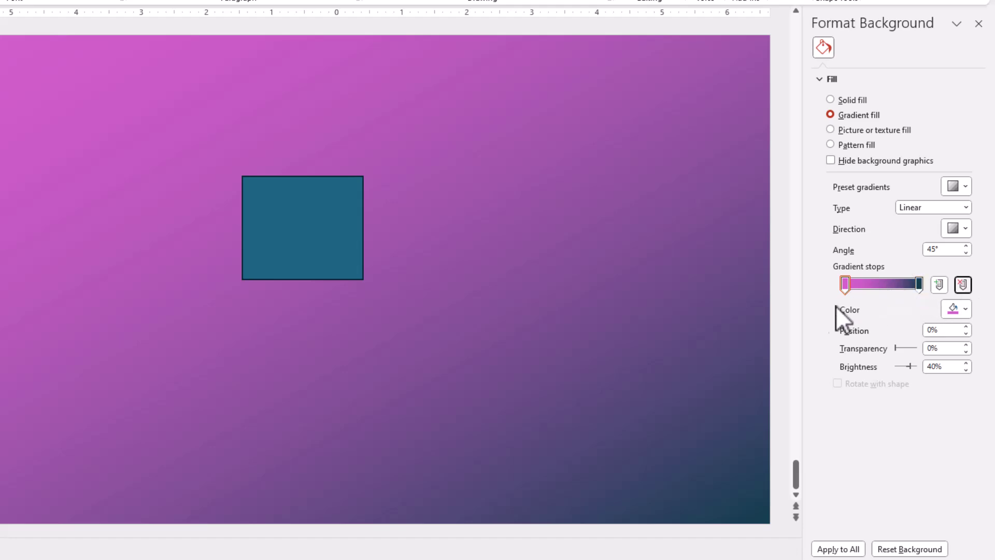
click(939, 284)
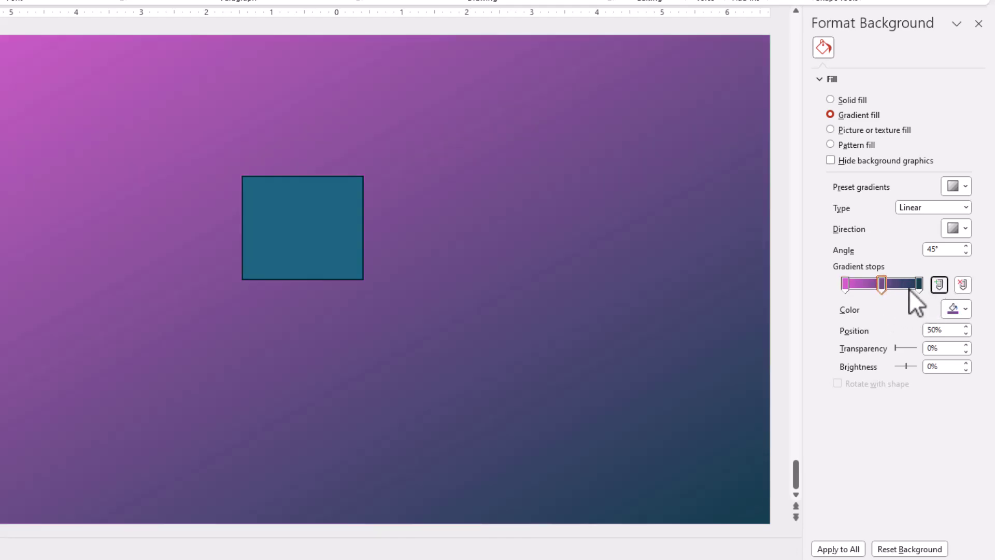
click(963, 284)
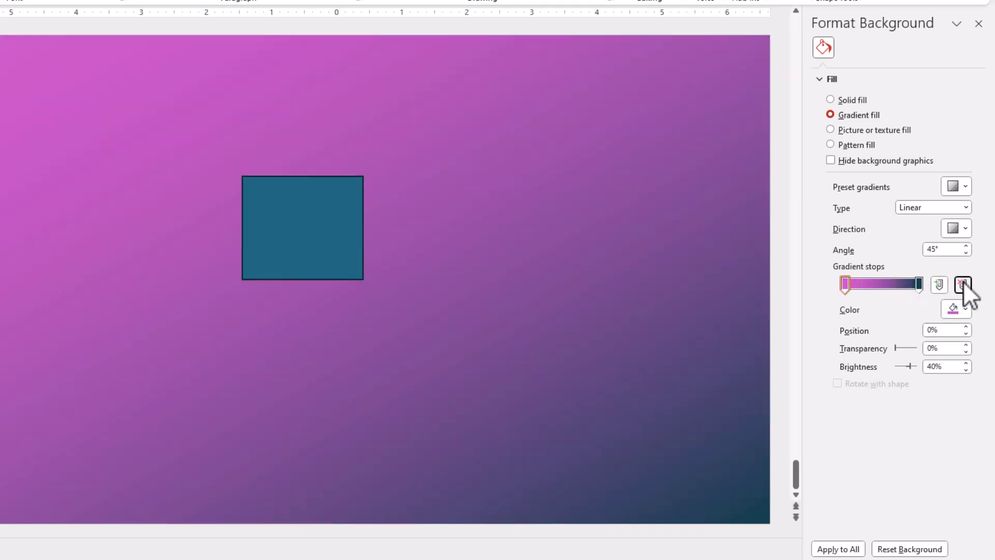
Set the last gradient stop to Red so the fill fades from pink to red
click(921, 282)
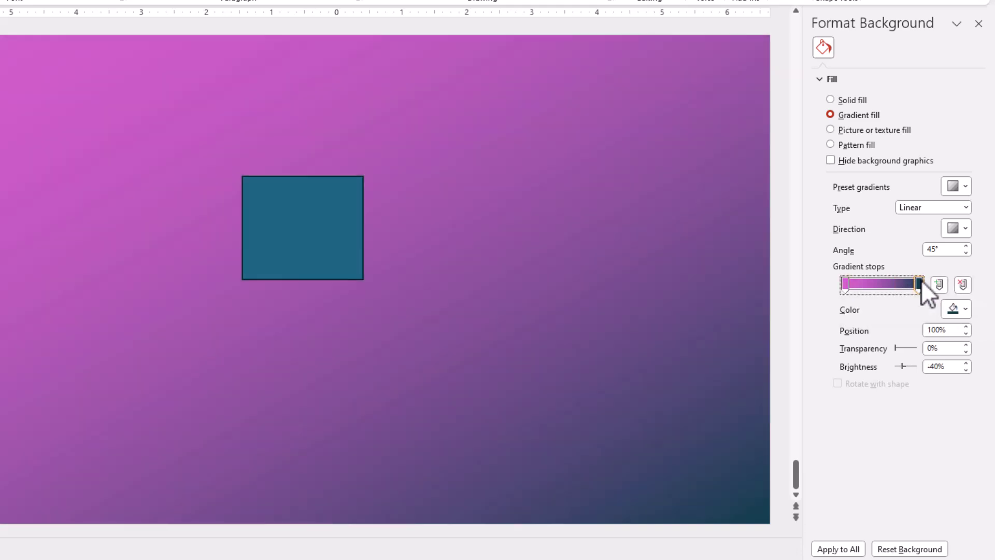
click(965, 309)
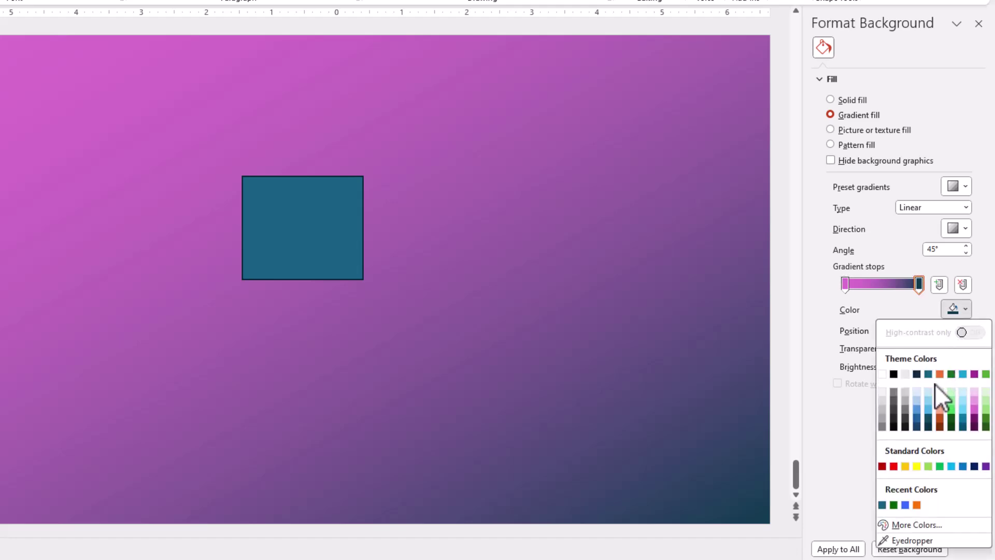
click(894, 467)
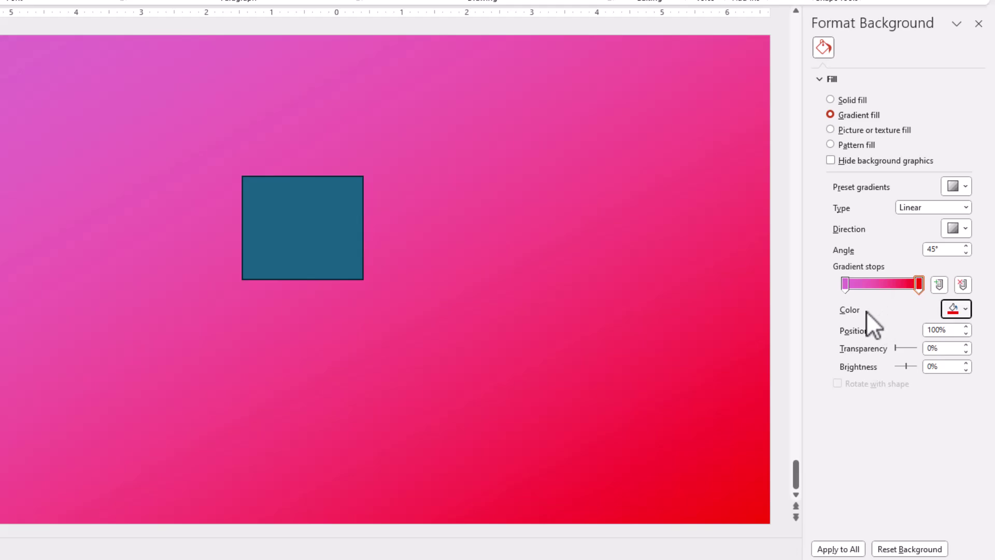
click(965, 184)
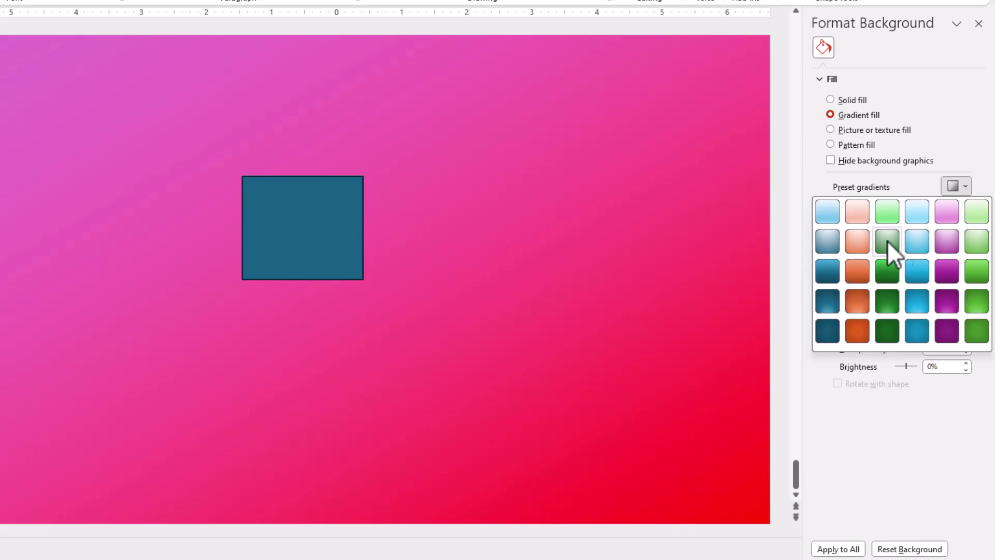
Apply a blue preset gradient with Rectangular type, radiating From Center
click(827, 270)
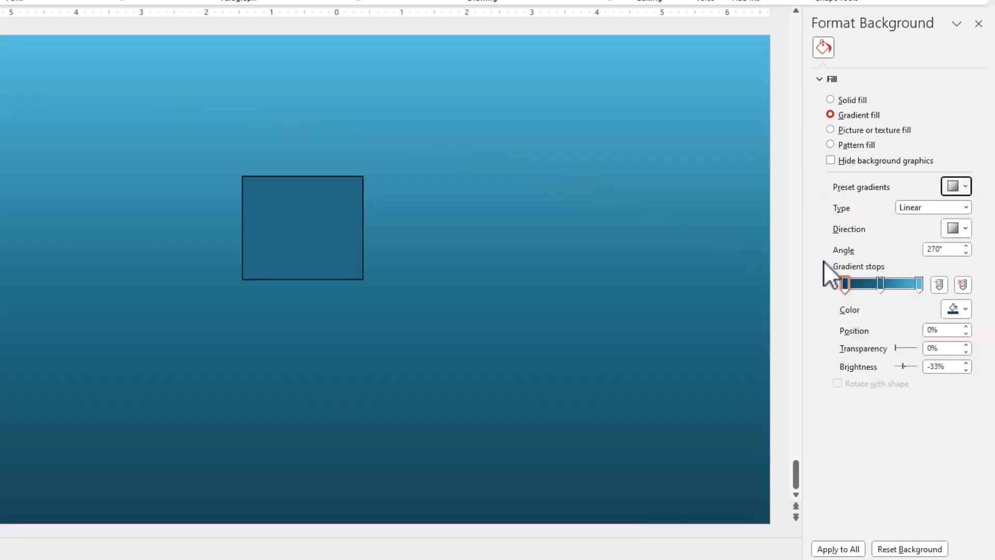
click(965, 207)
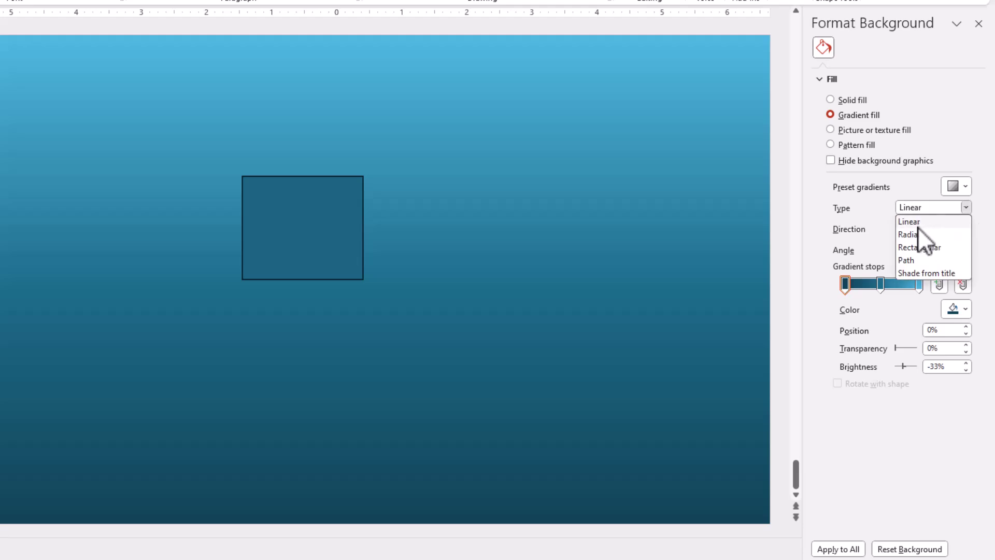
click(917, 245)
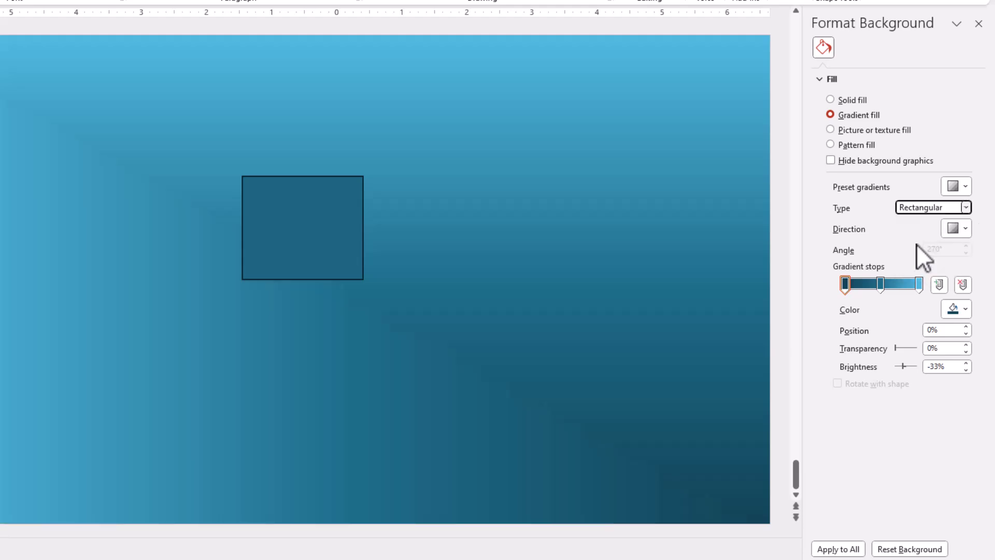
click(964, 230)
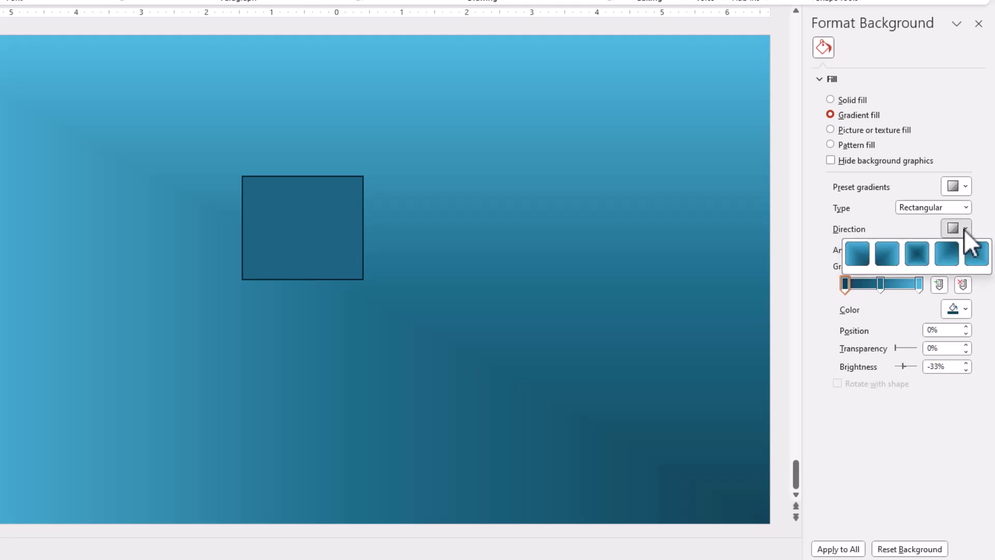
click(919, 260)
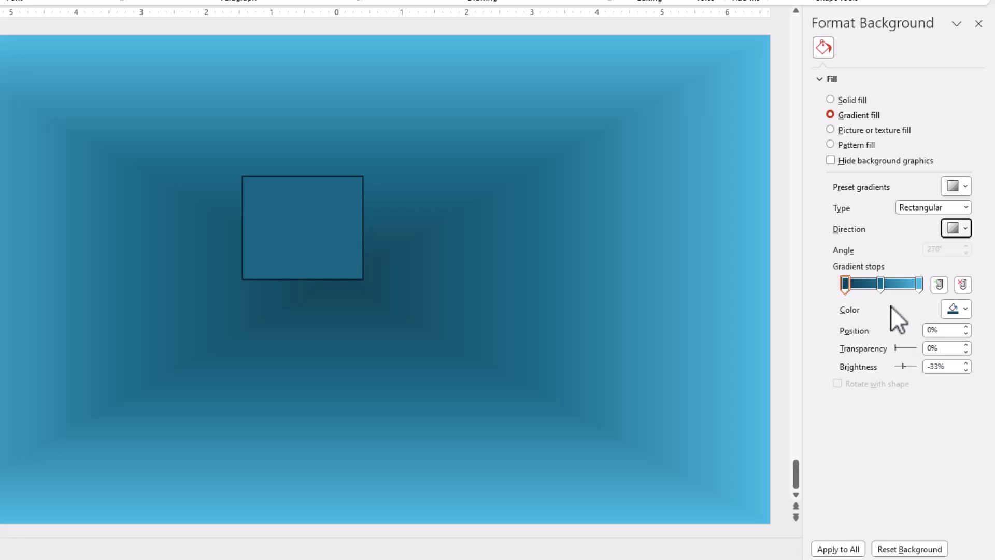
Switch to Picture or texture fill, try Fish fossil, then apply the Green marble texture
click(832, 128)
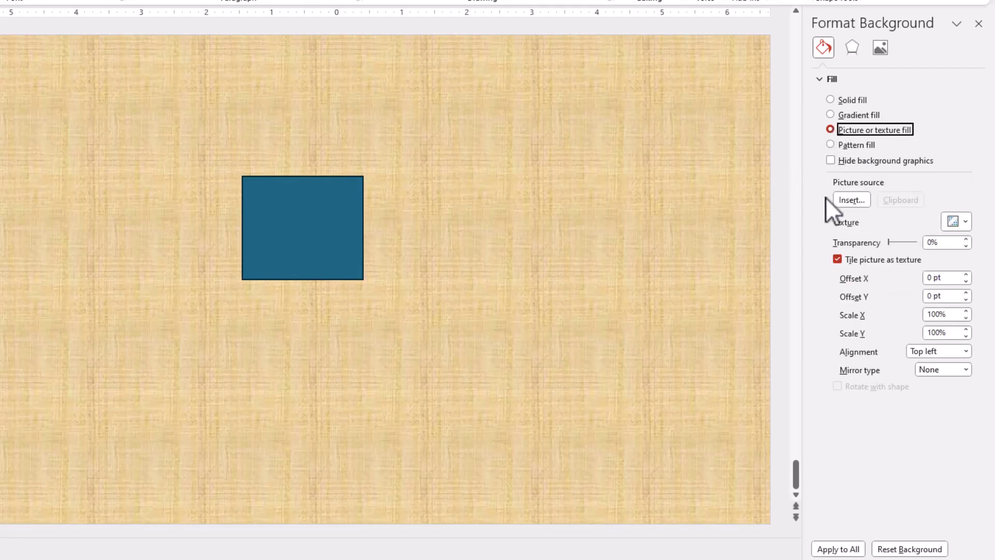
click(963, 220)
click(793, 319)
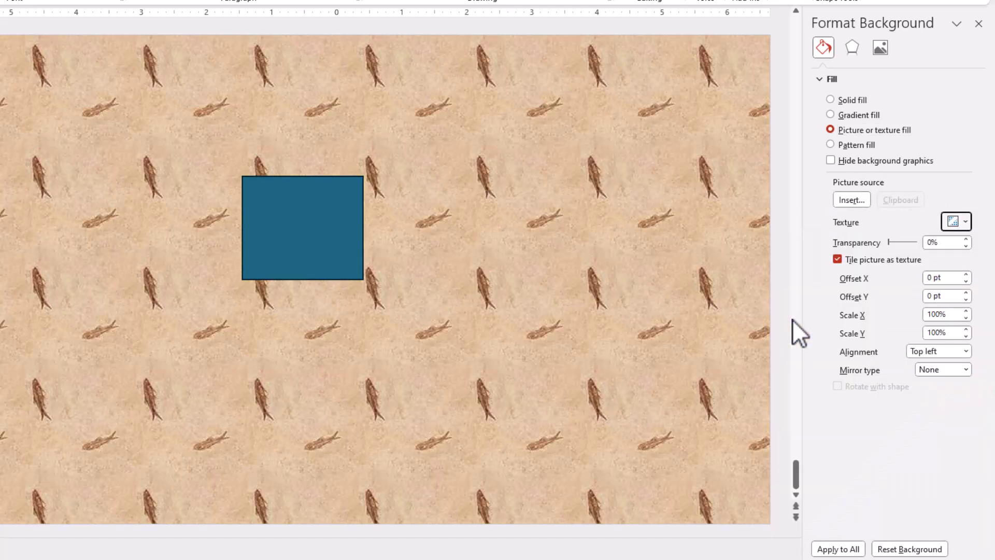
click(963, 220)
click(897, 320)
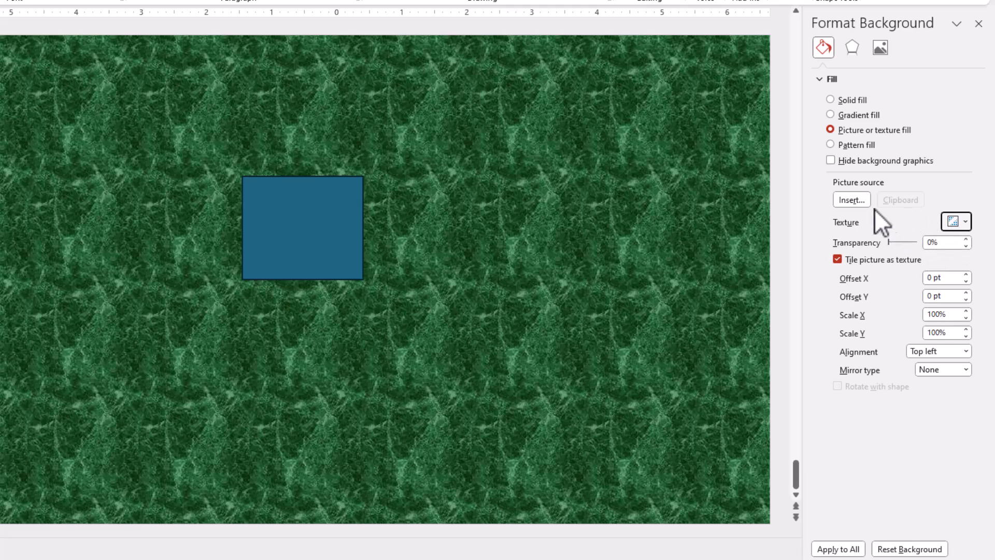
Search Stock Images for 'background' and insert the green wave photo as the slide background
click(848, 200)
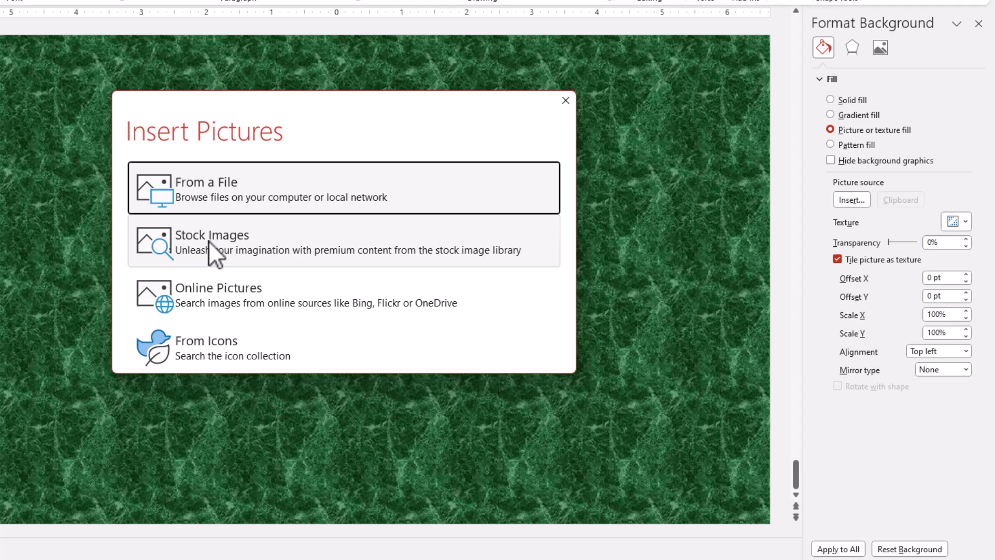
click(209, 240)
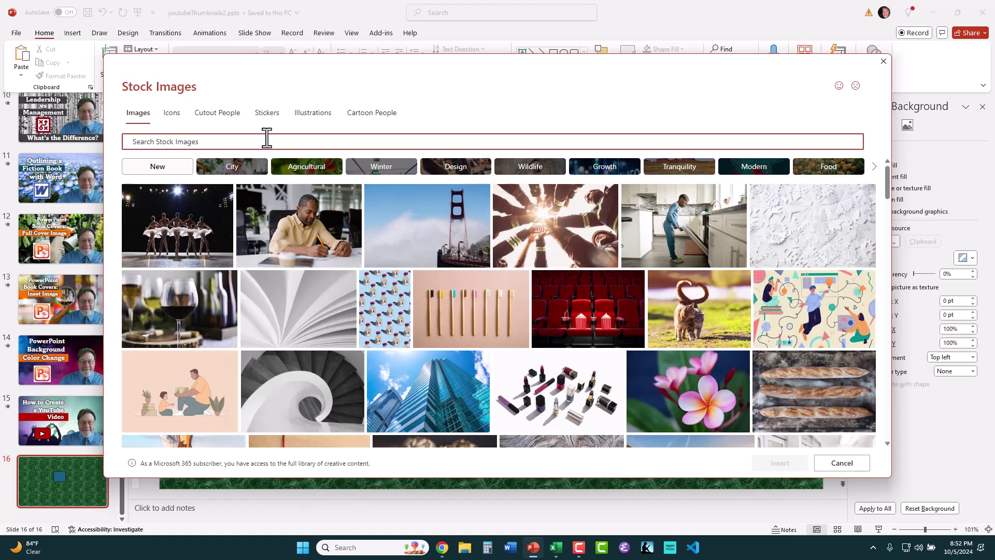
text(background)
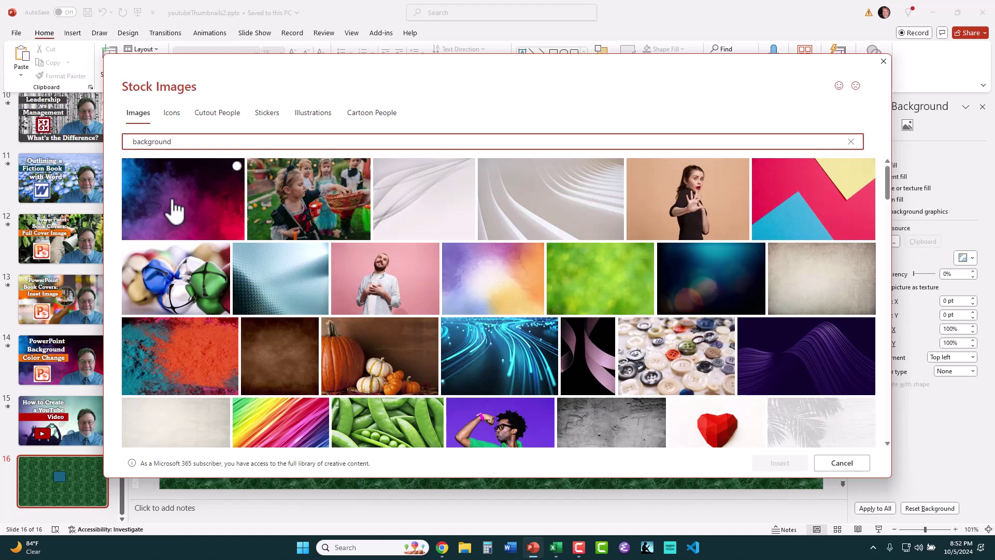
scroll(344, 266, down, 1)
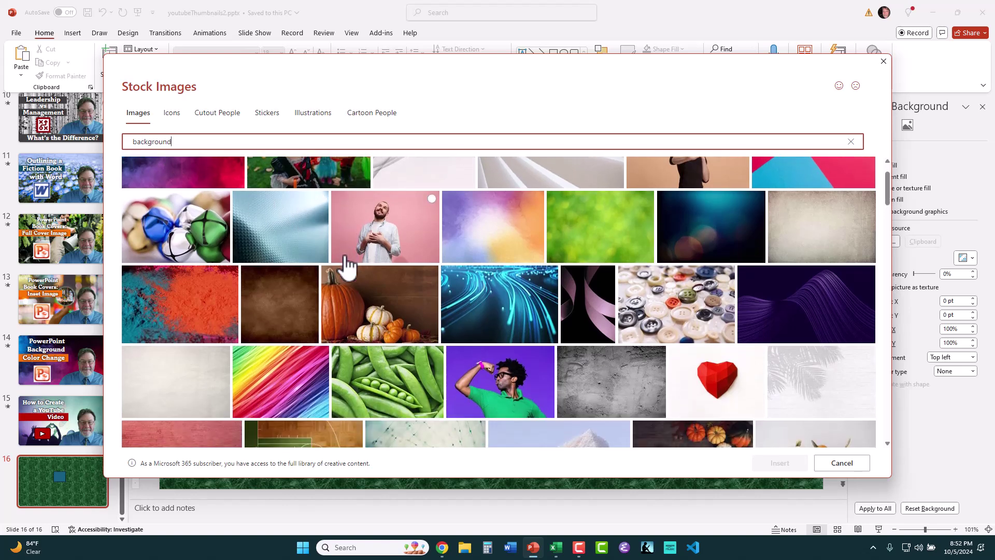
scroll(344, 266, down, 5)
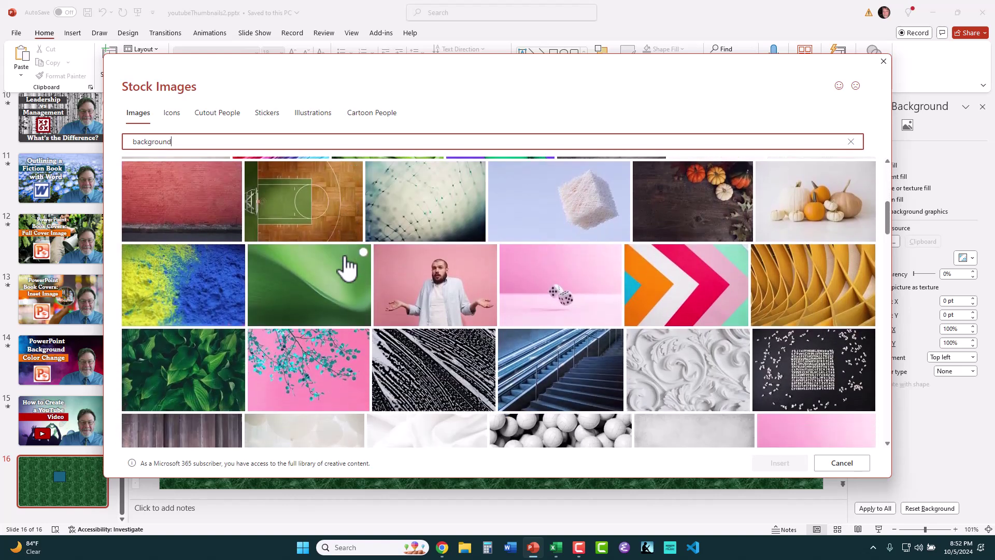
click(309, 294)
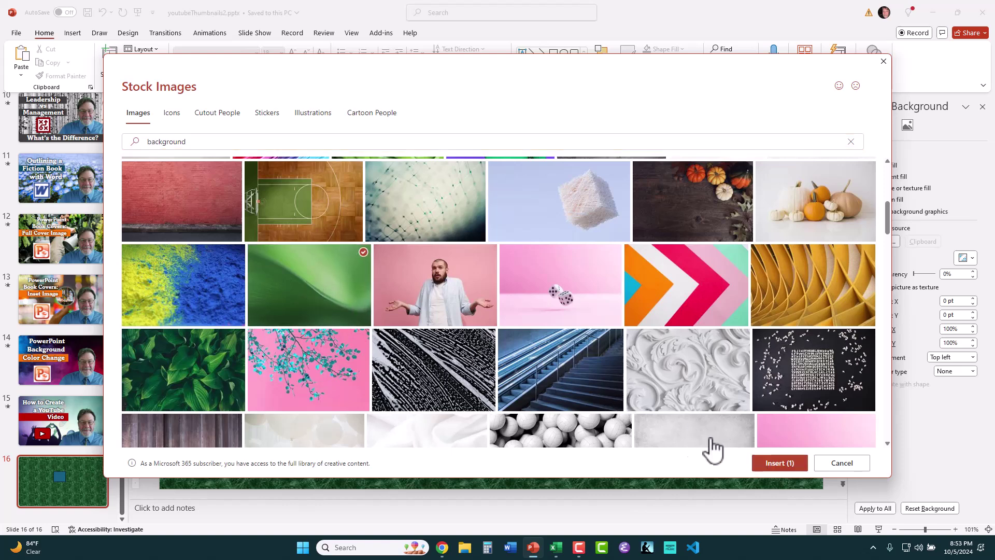
click(344, 284)
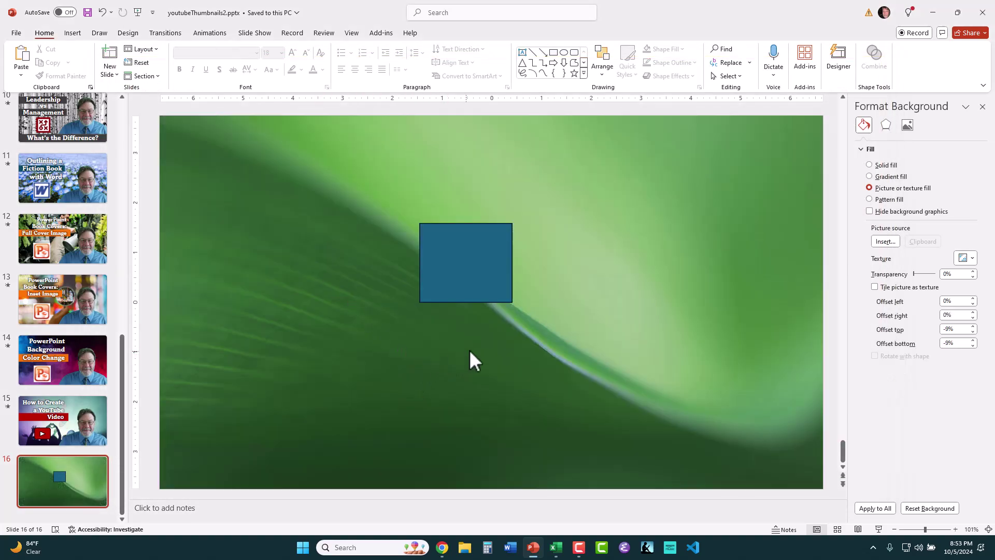
Insert the underwater school-of-fish photo from the Pixabay folder as the background
click(885, 242)
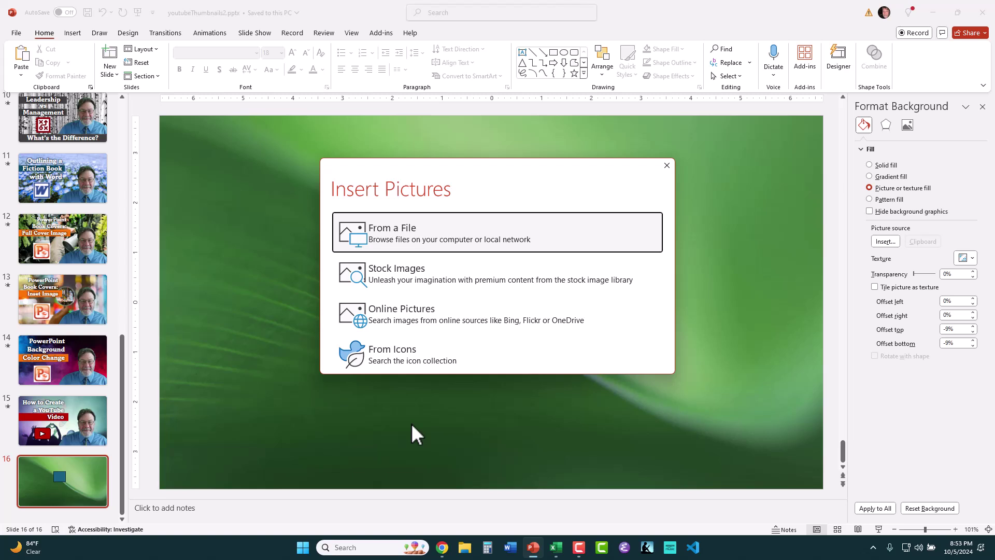
click(400, 236)
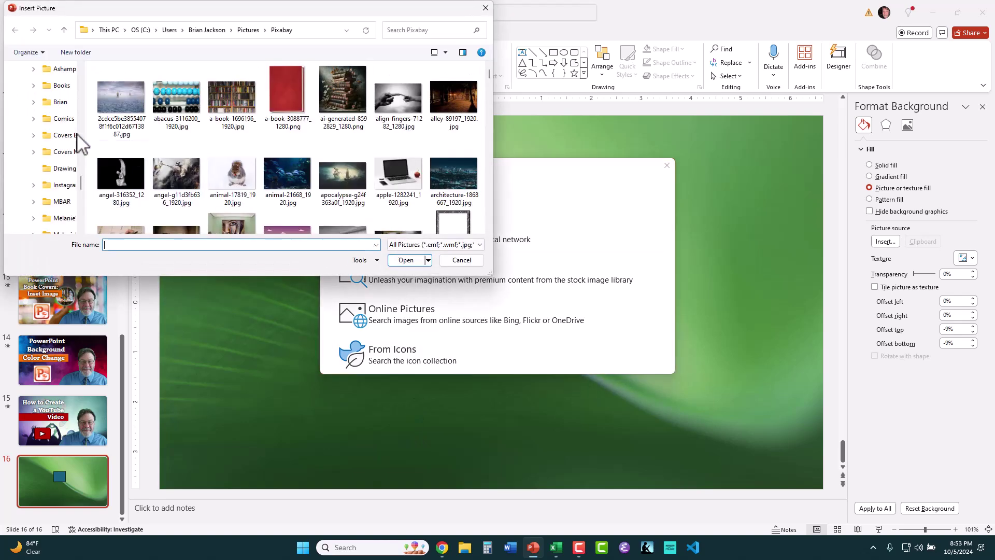
scroll(57, 136, up, 10)
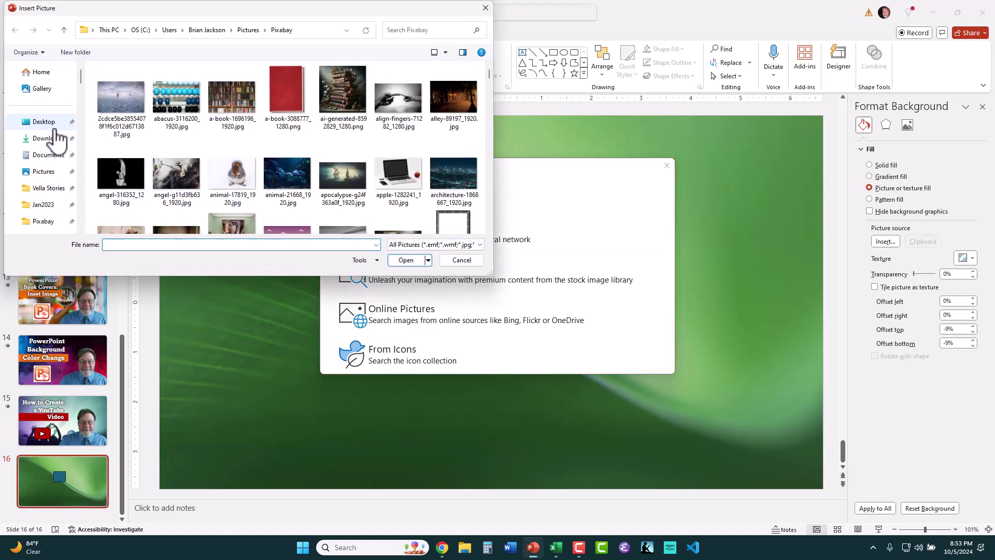
scroll(50, 158, down, 1)
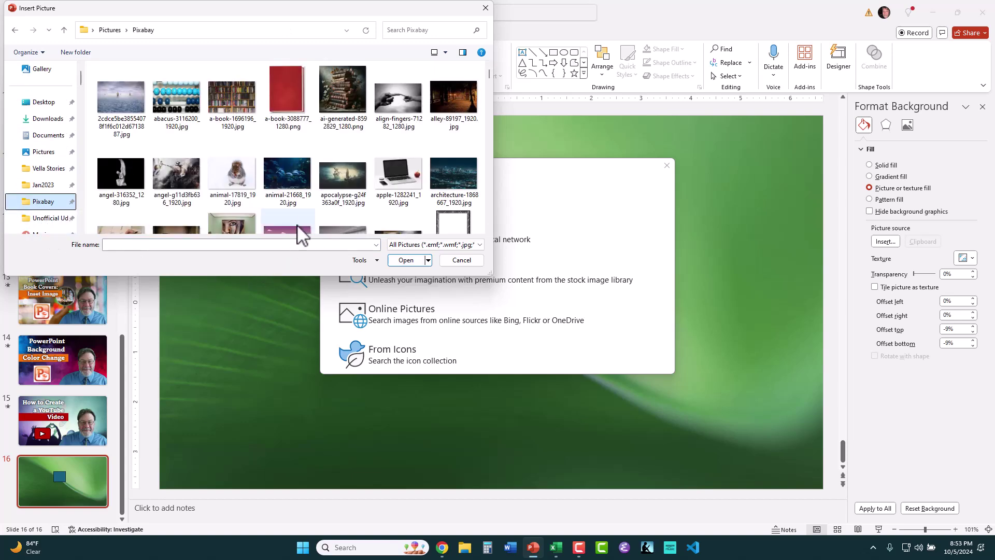
double_click(275, 172)
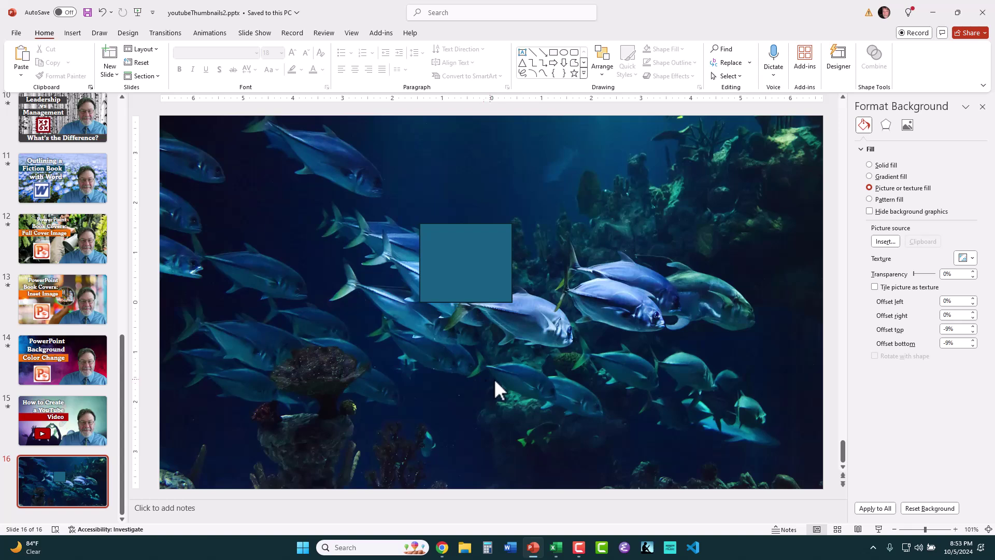
Apply a brick pattern fill with purple foreground and light green background colours
click(871, 199)
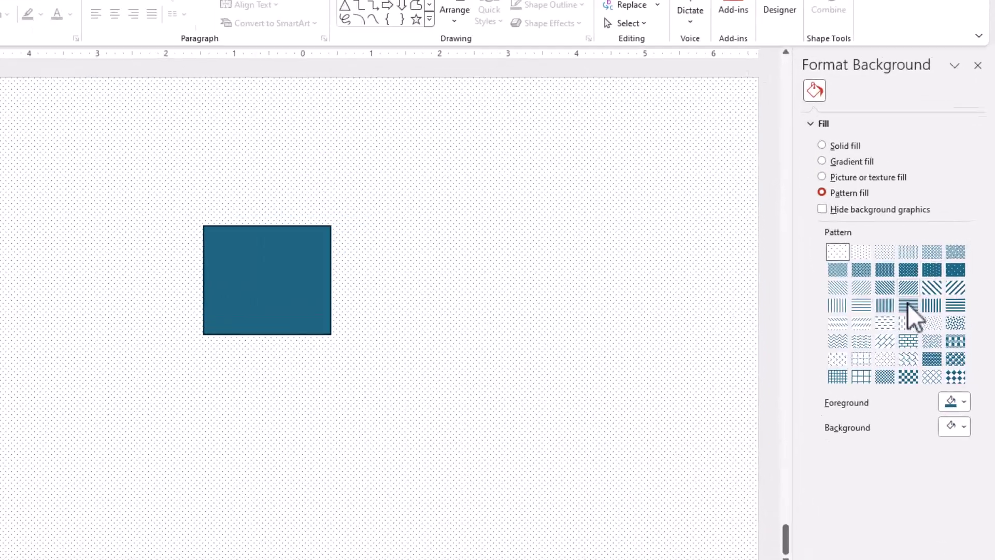
click(908, 377)
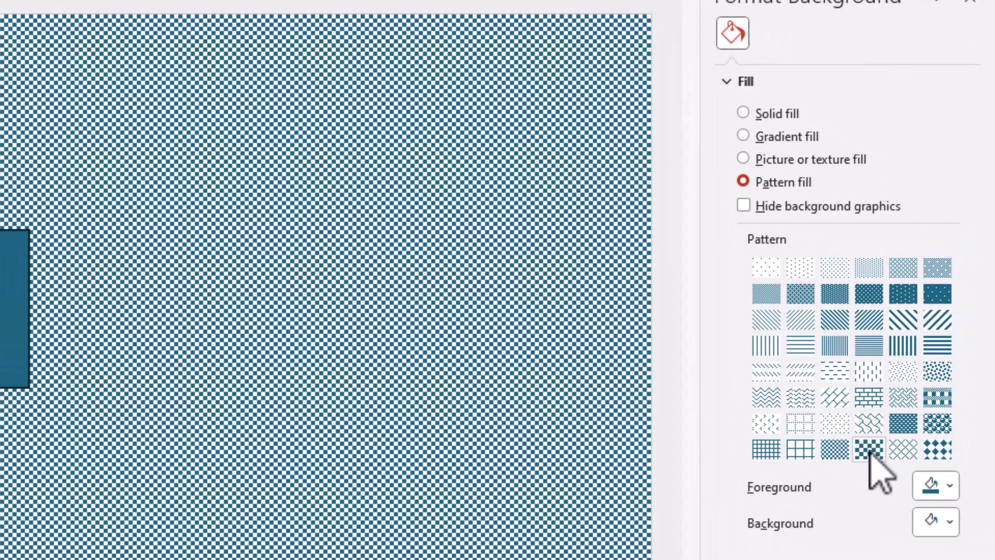
click(868, 394)
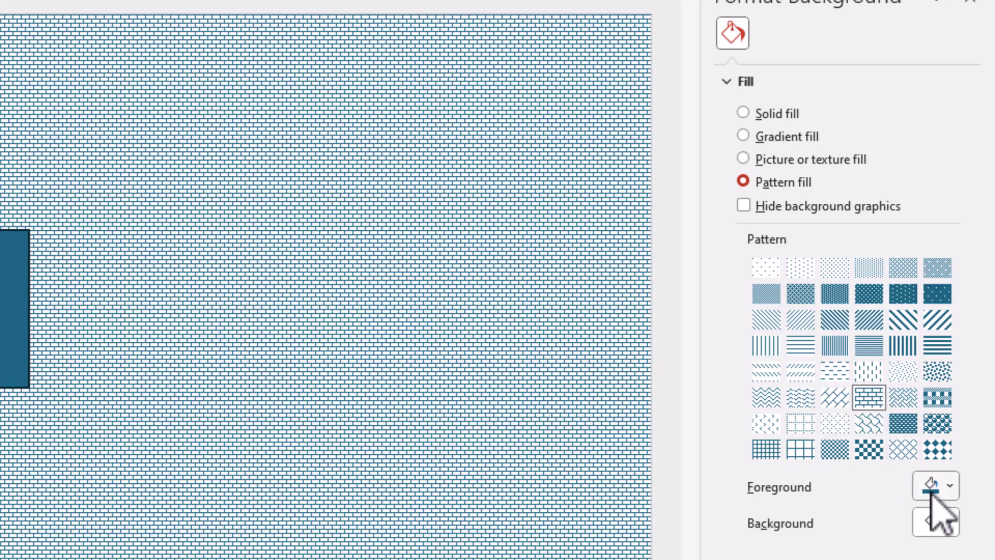
click(950, 487)
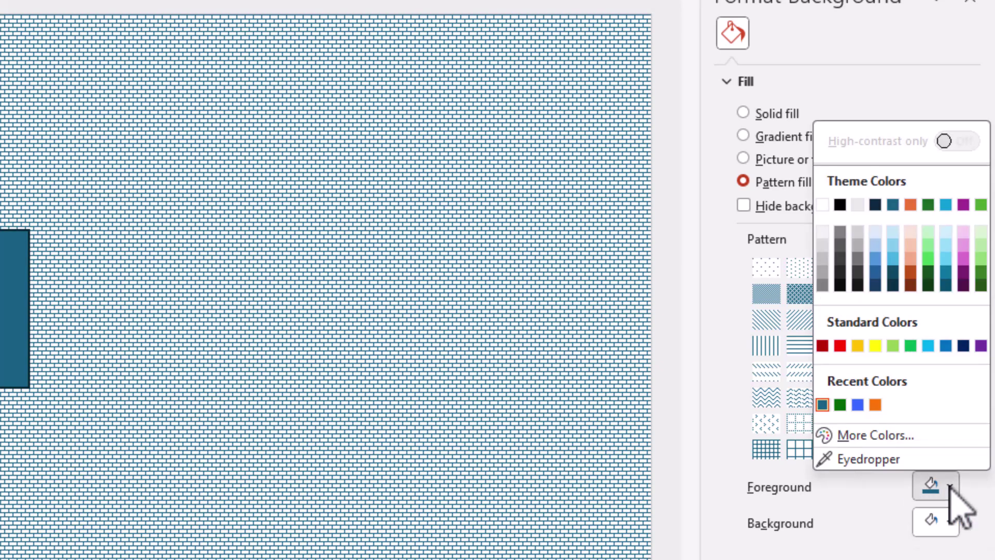
click(964, 273)
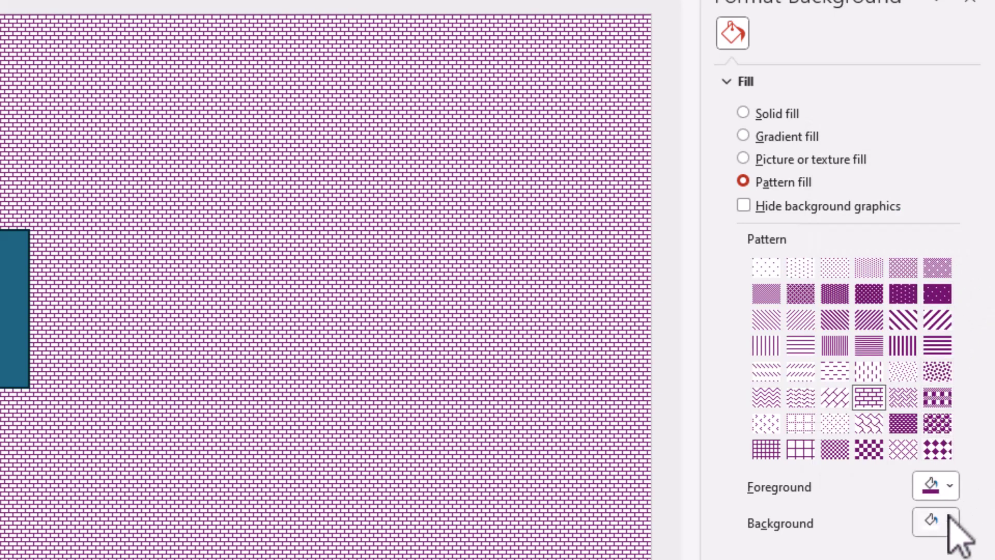
click(950, 522)
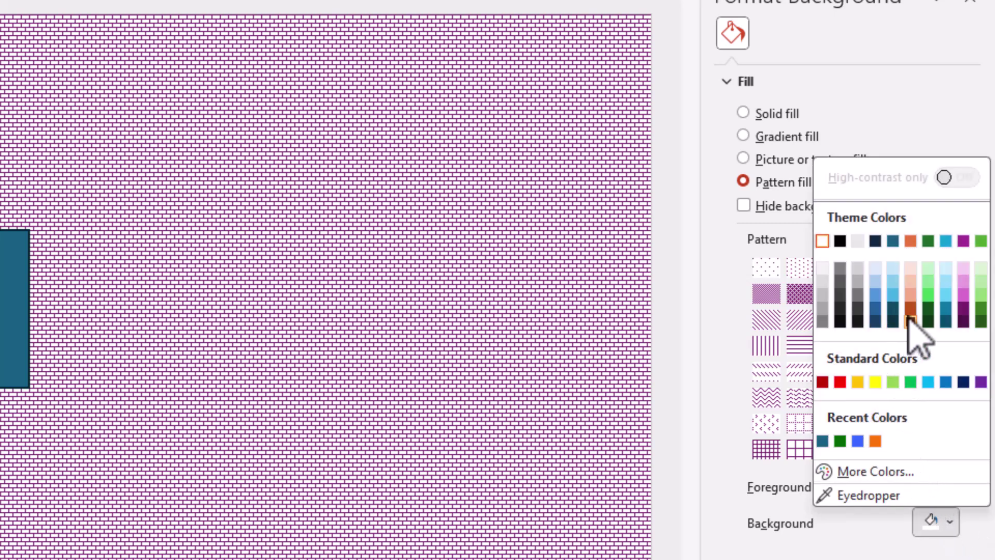
click(981, 294)
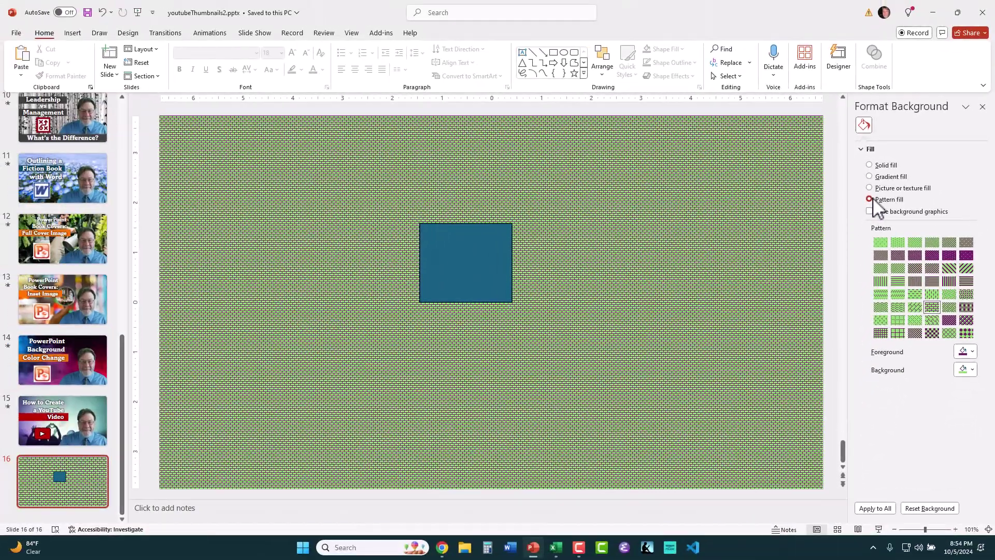
Try a solid purple fill, then apply the dark teal linear preset gradient
click(871, 165)
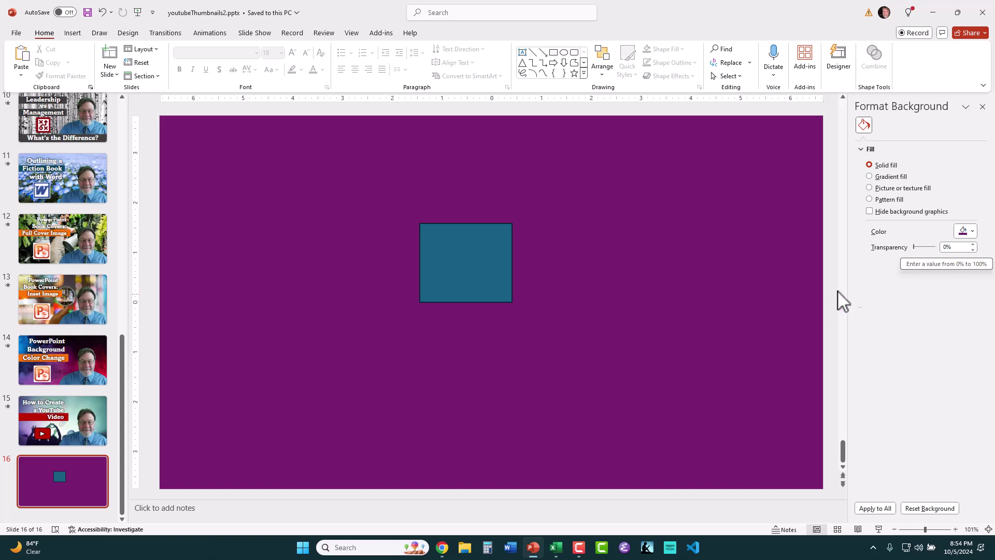
click(870, 176)
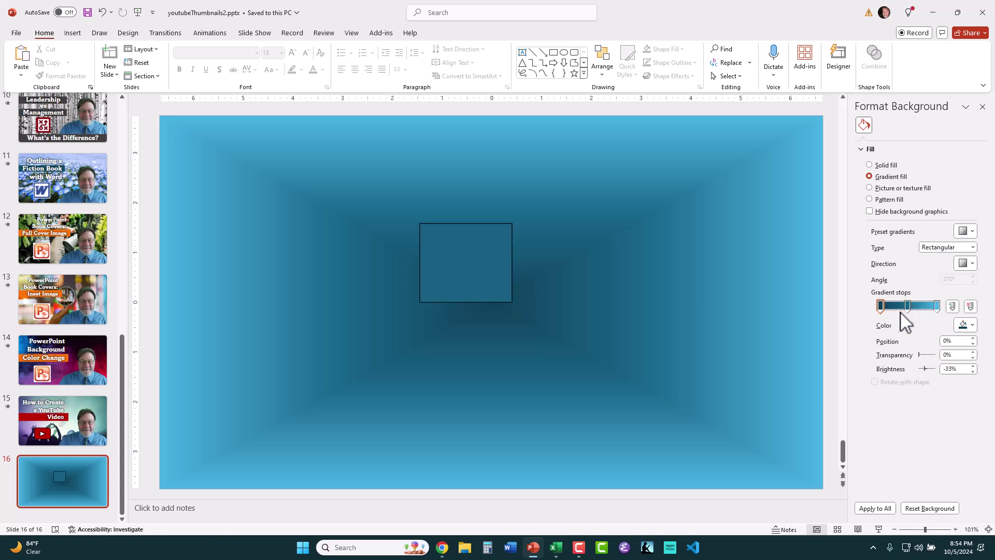
click(972, 231)
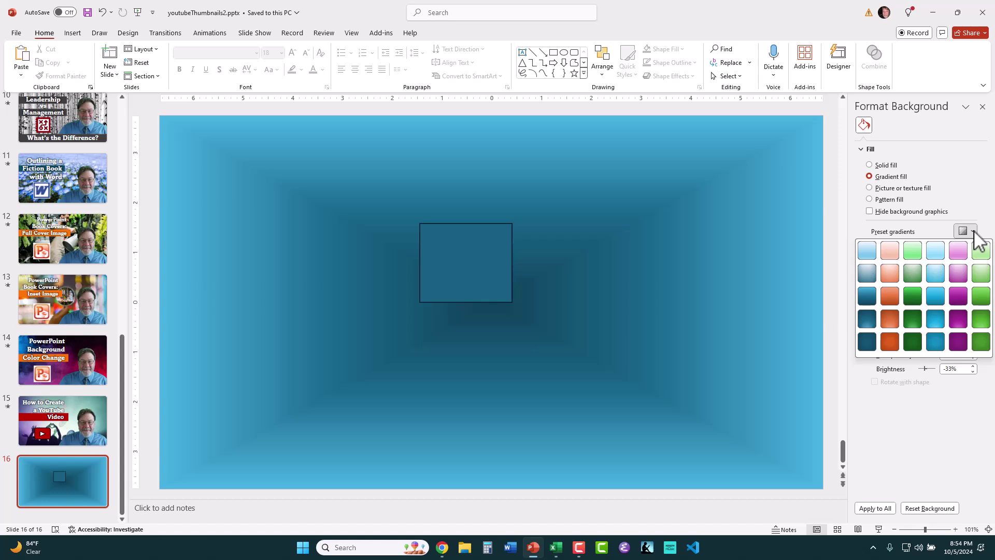
click(866, 295)
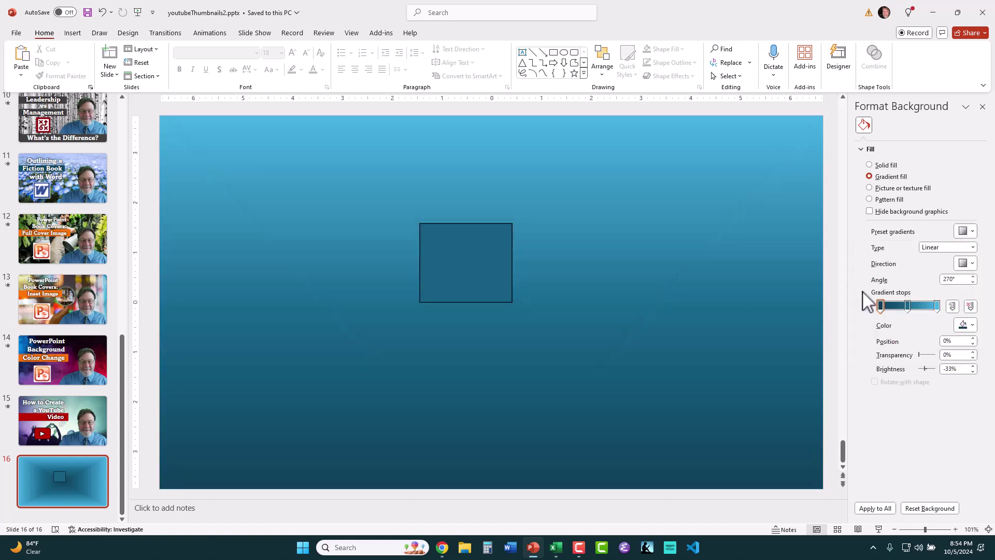
Keep the gradient Linear and set its direction to Linear Right
click(973, 249)
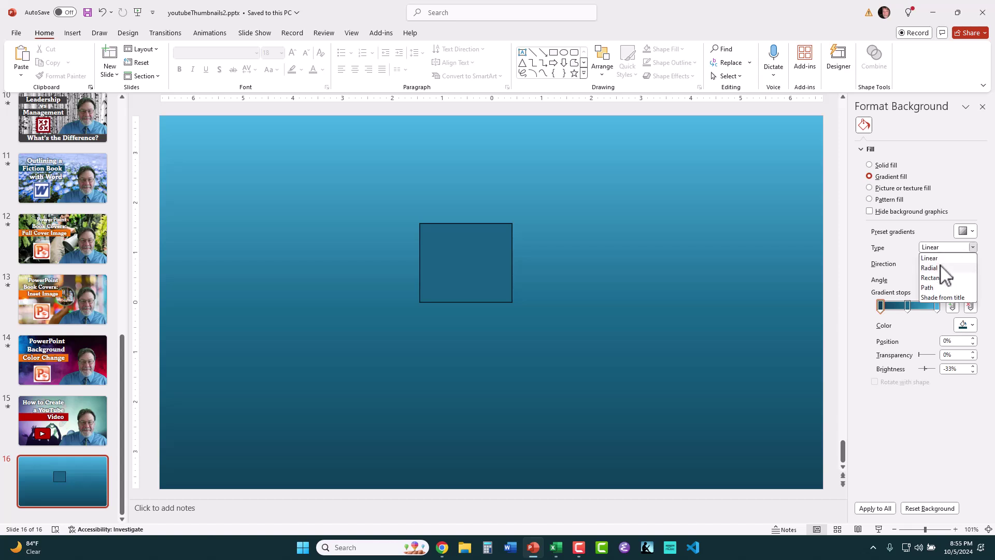
click(862, 244)
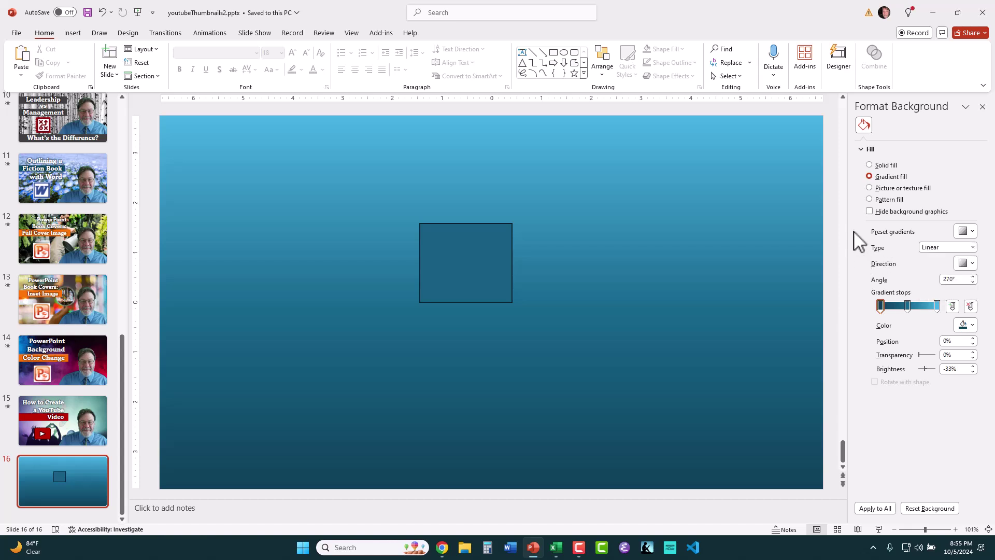
click(972, 264)
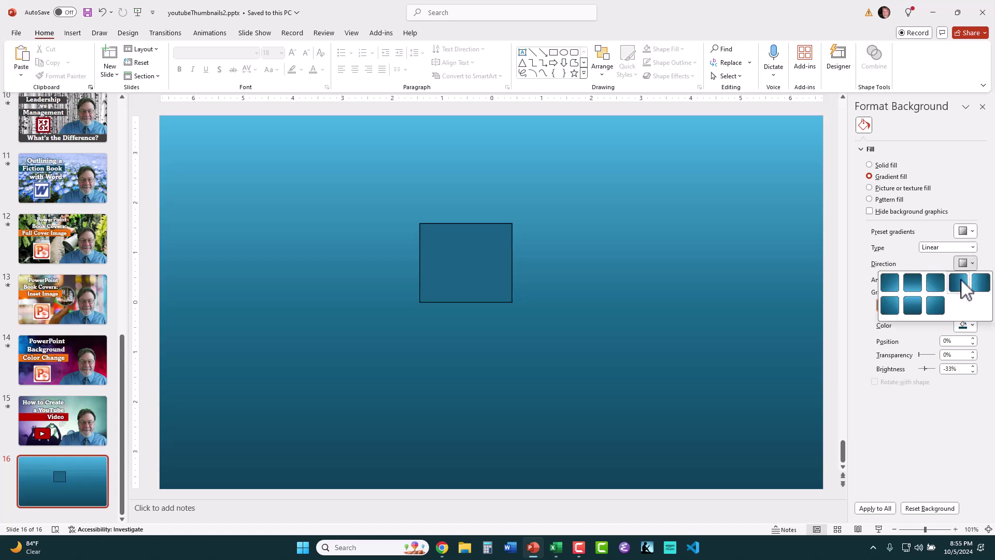
click(960, 283)
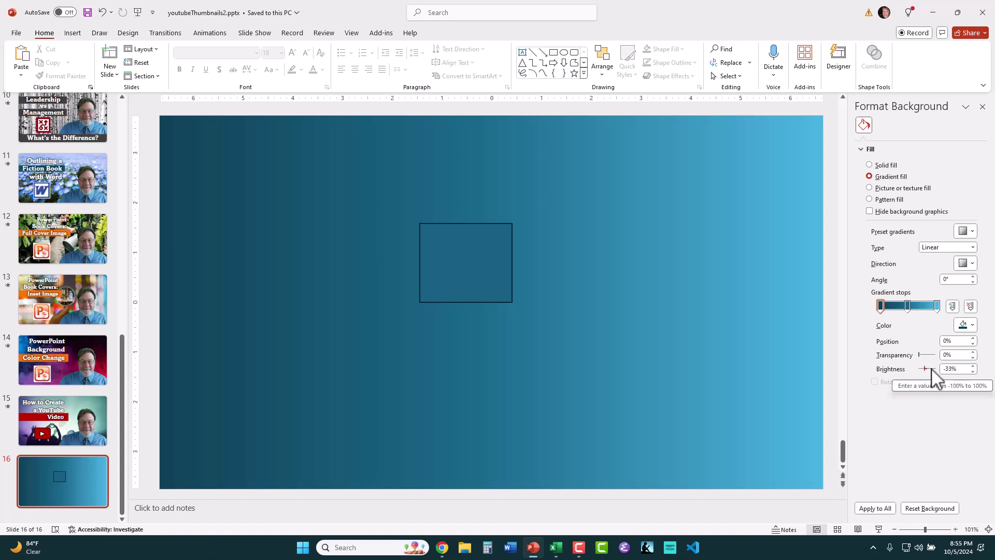
Replace the gradient with a purple downward diagonal stripe pattern fill
click(870, 188)
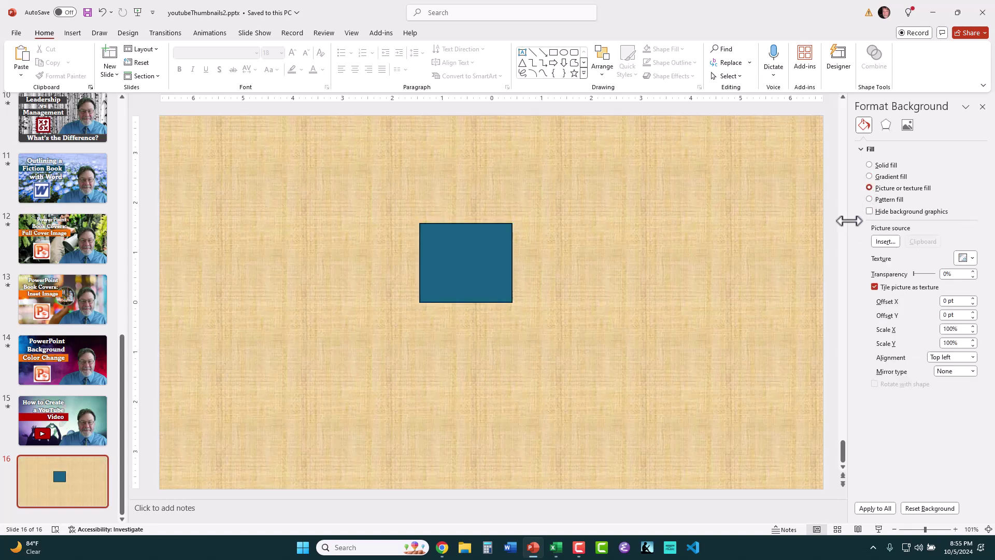
click(870, 200)
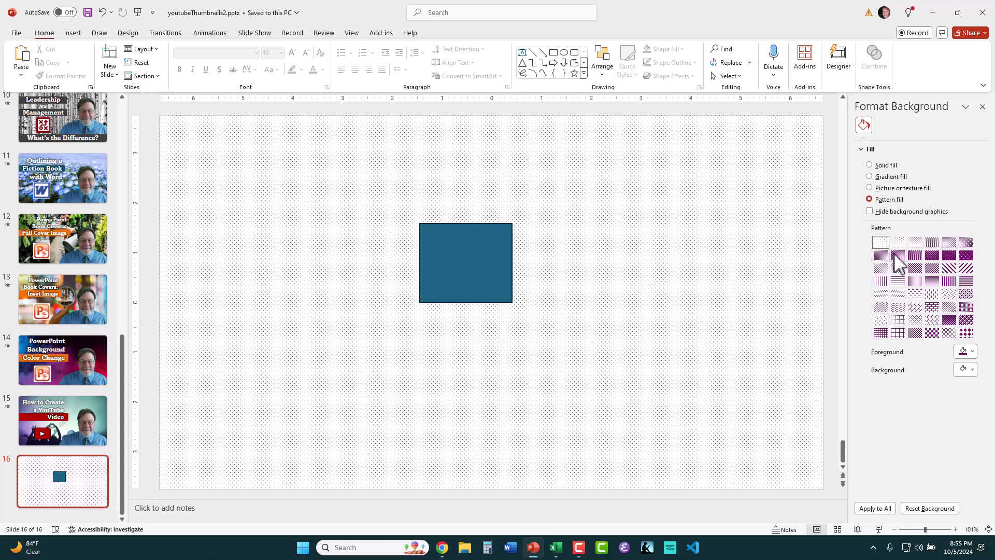
click(949, 268)
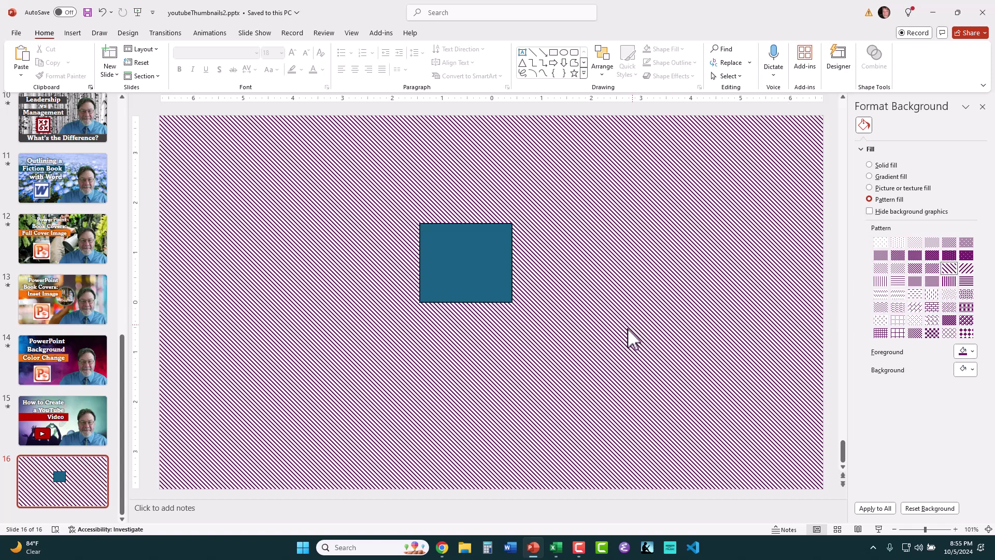